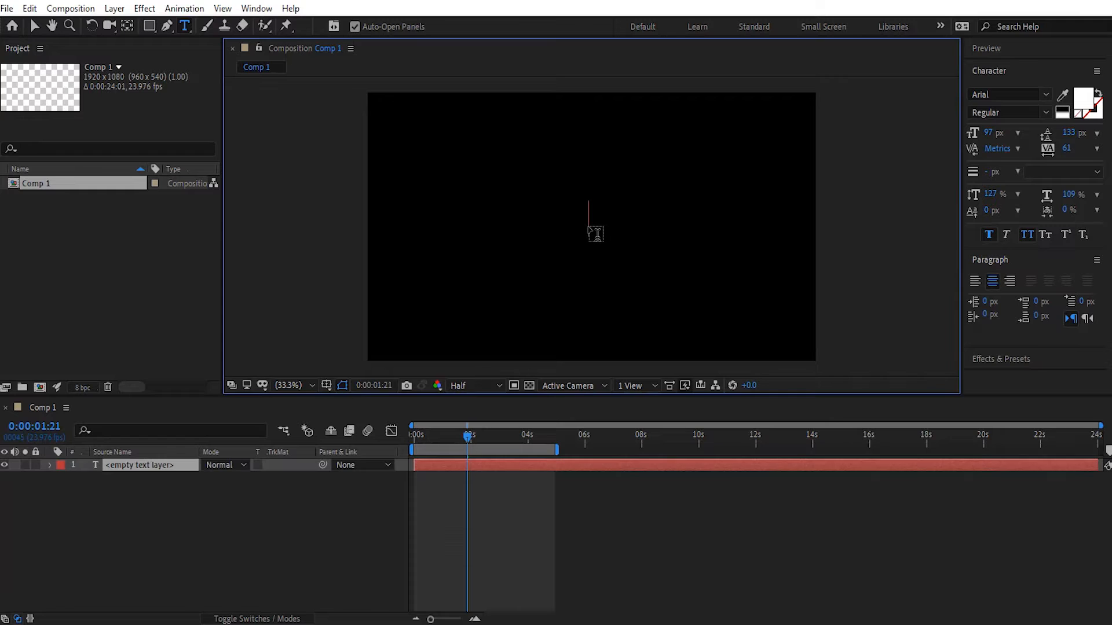
Enter the text "after effects" in the new text layer and set its vertical position to 572.
type("af")
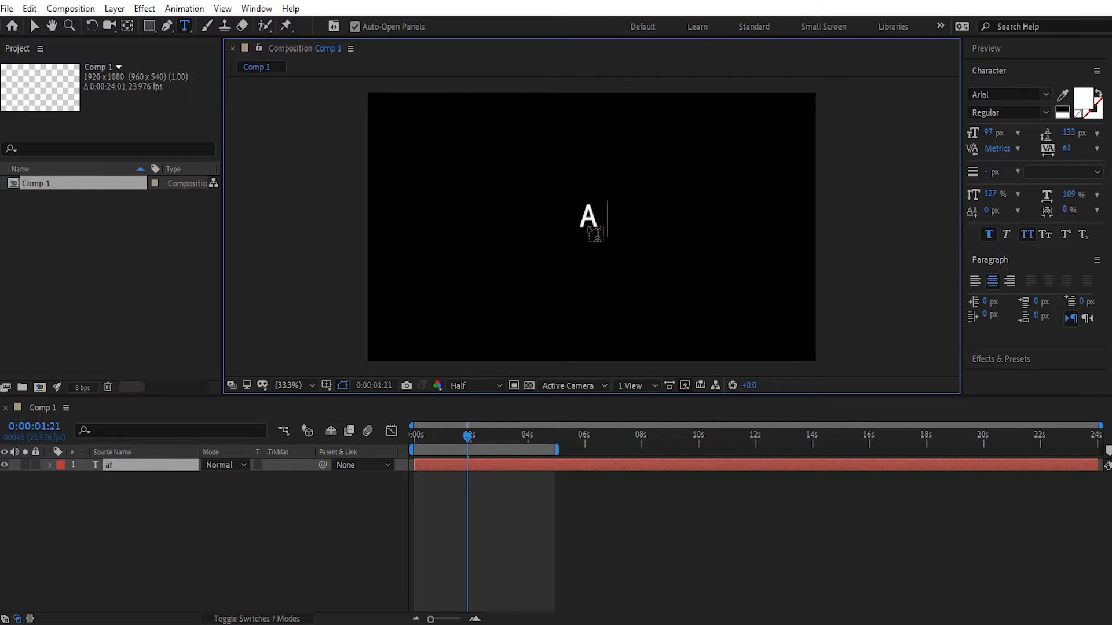
type("ter ef")
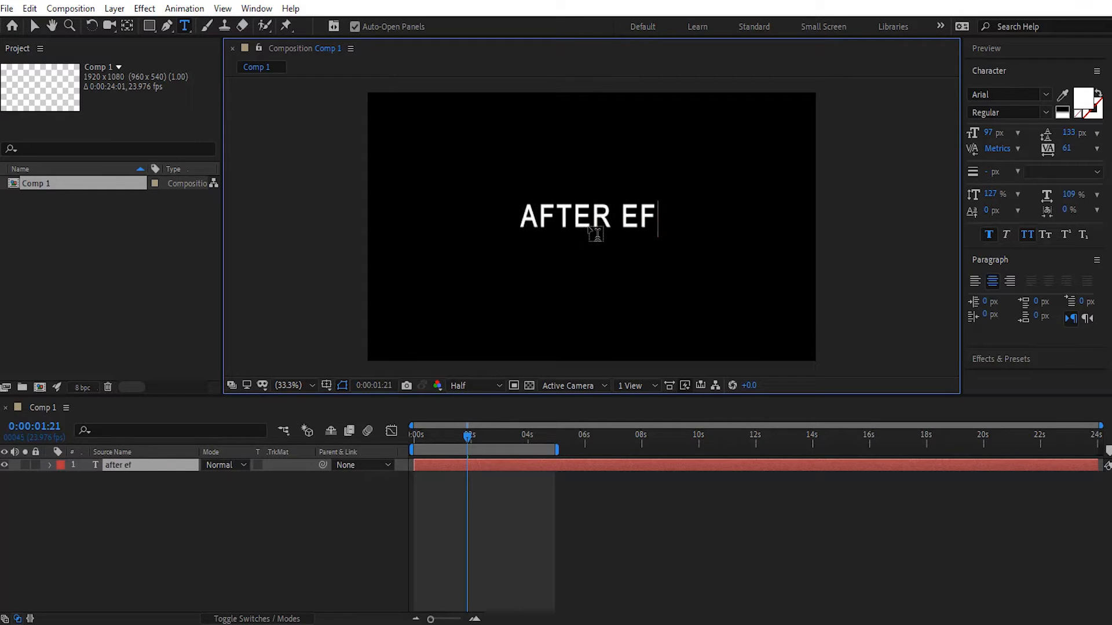
type("fects")
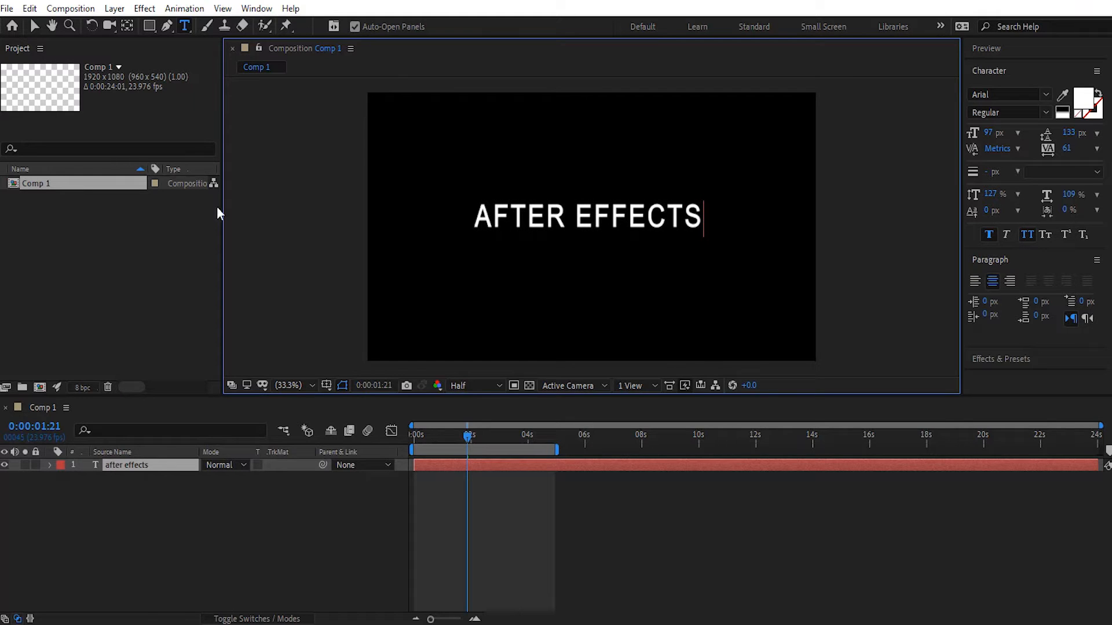
left_click(33, 26)
key("p")
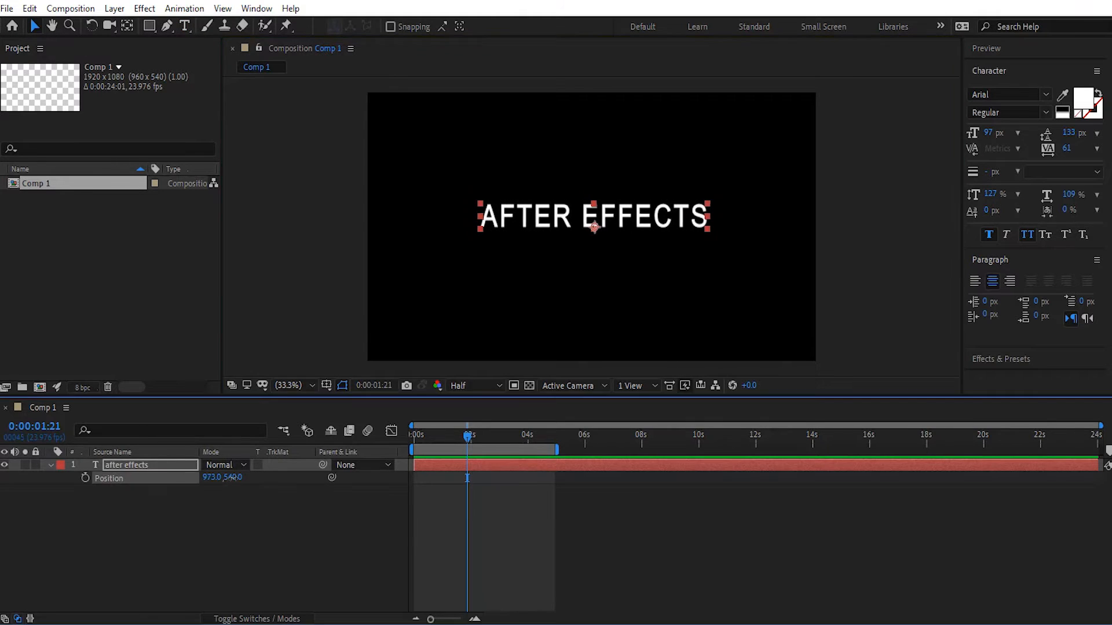
left_click_drag(233, 477, 251, 478)
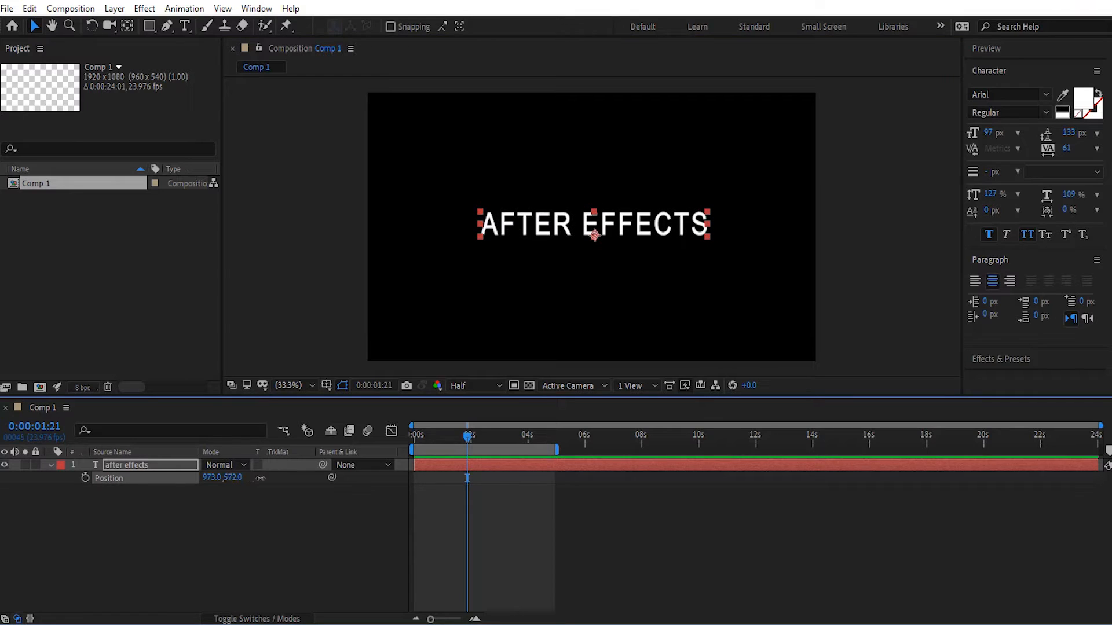
Add a Tracking animator to the "after effects" text layer.
left_click(51, 466)
left_click(48, 465)
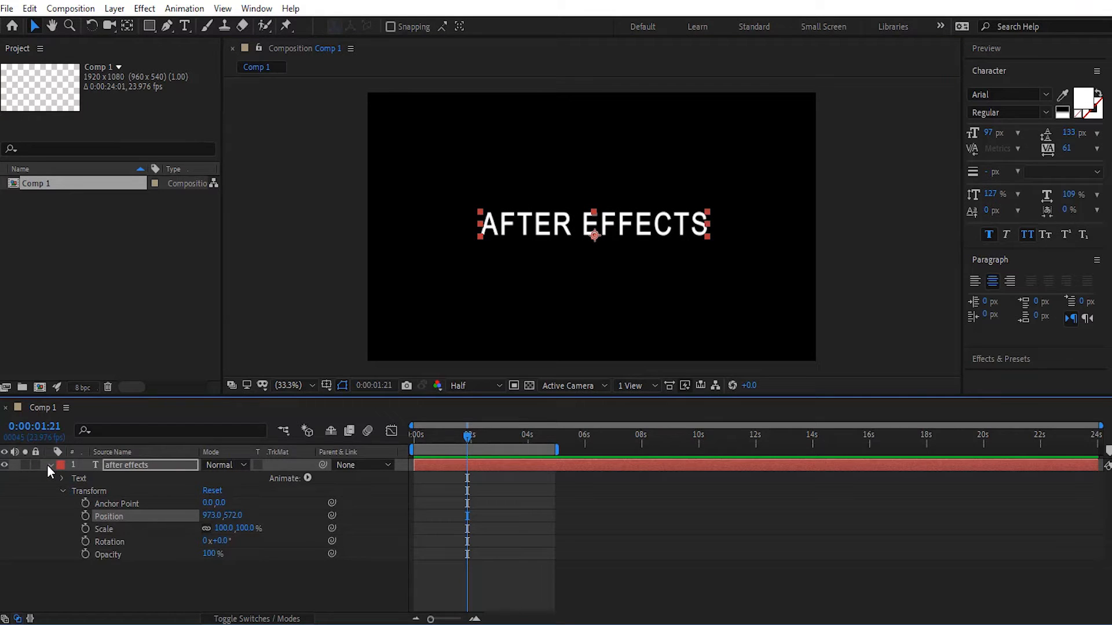
left_click(64, 491)
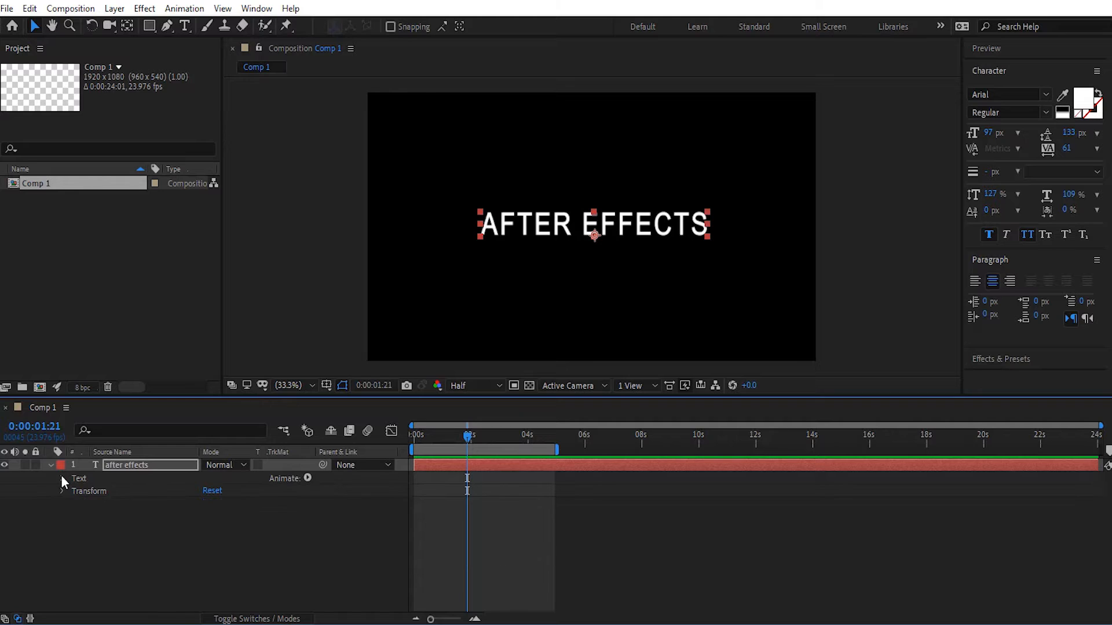
left_click(62, 479)
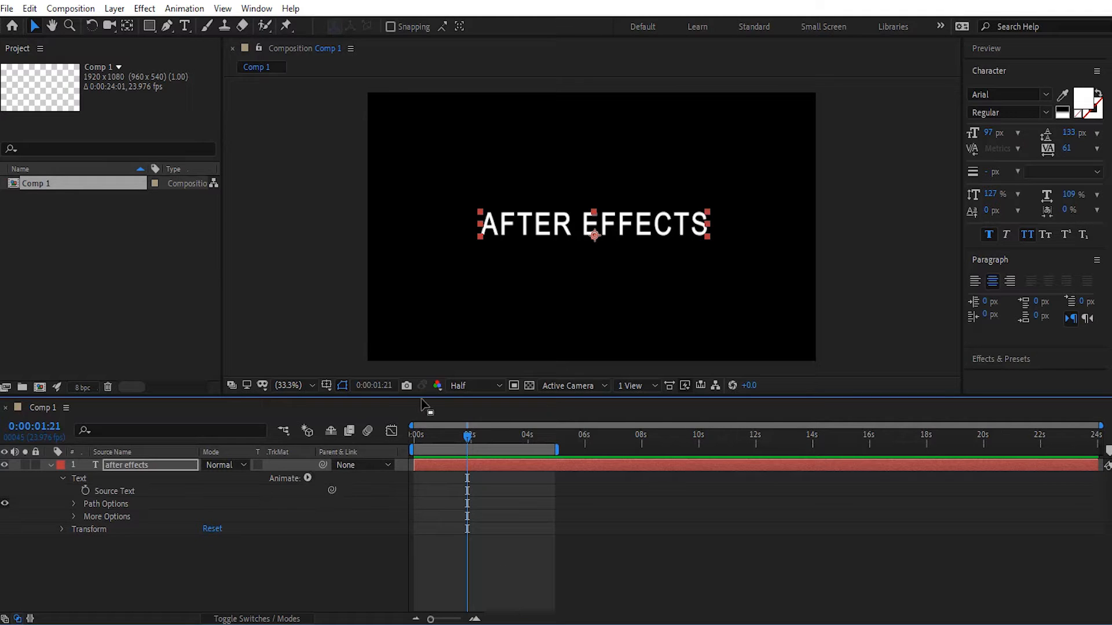
left_click_drag(431, 398, 440, 356)
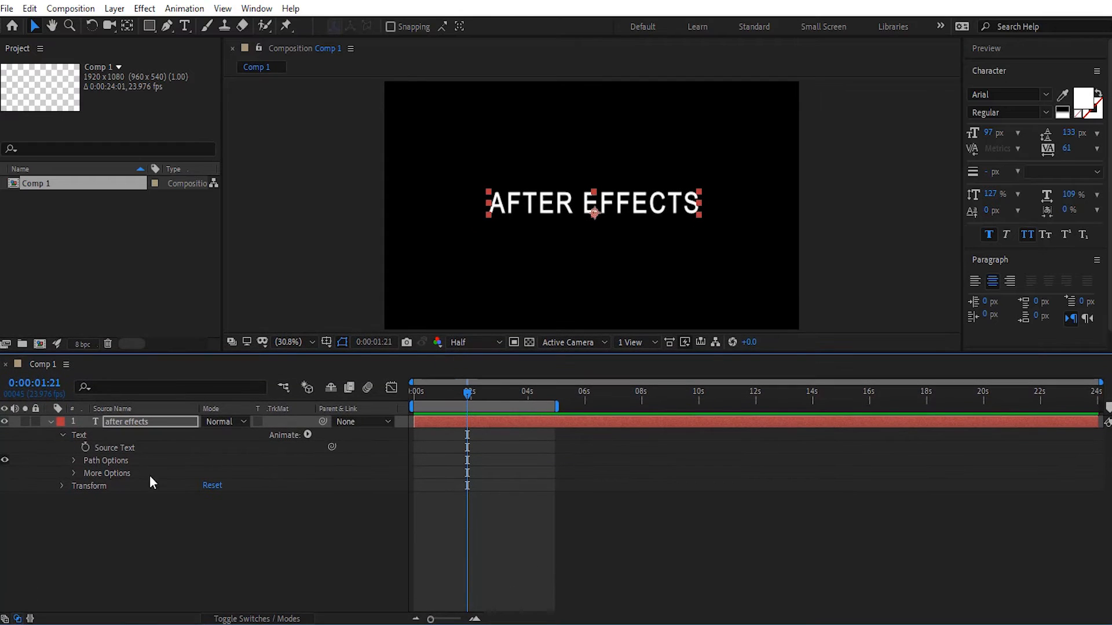
left_click(308, 435)
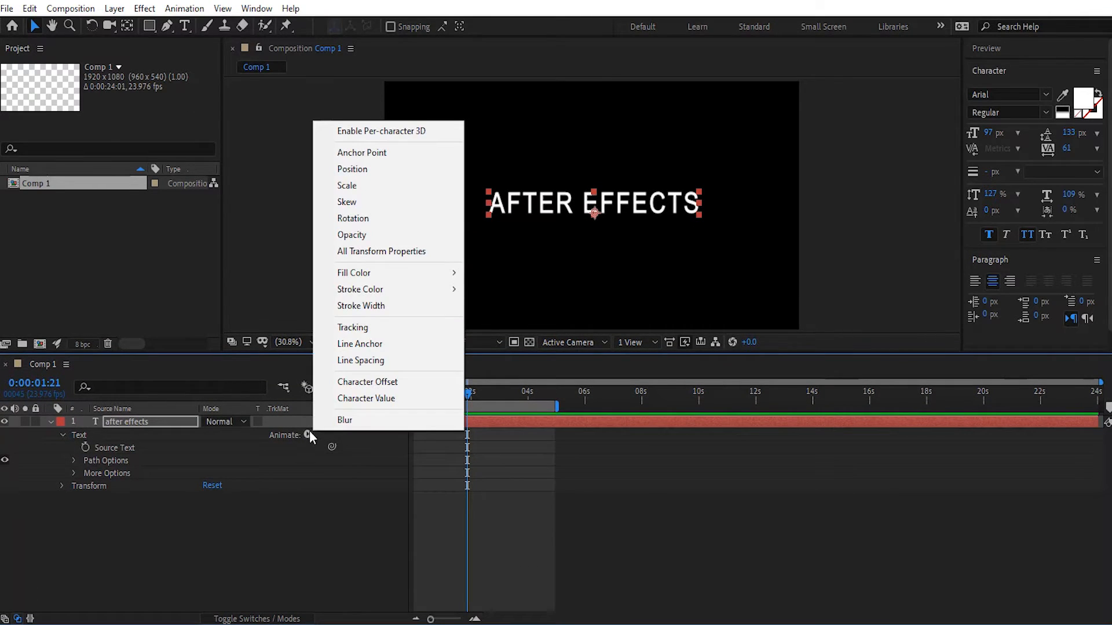
left_click(353, 328)
left_click(121, 570)
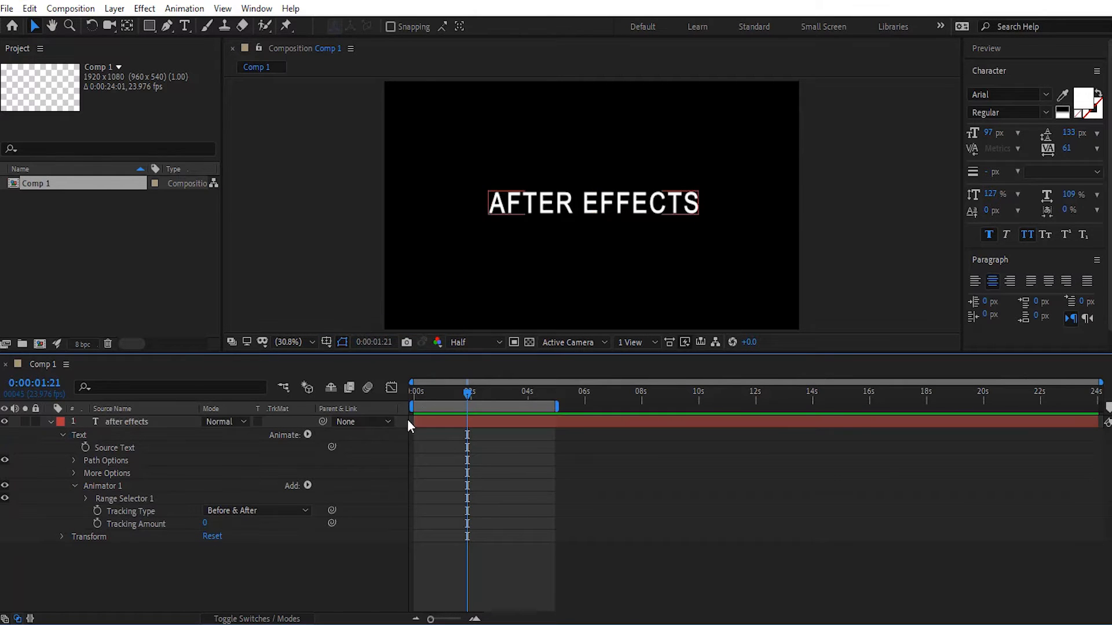
Keyframe Range Selector 1's Start from 0% near the beginning of the timeline to 100% at 0:00:04:03.
left_click_drag(468, 392, 425, 402)
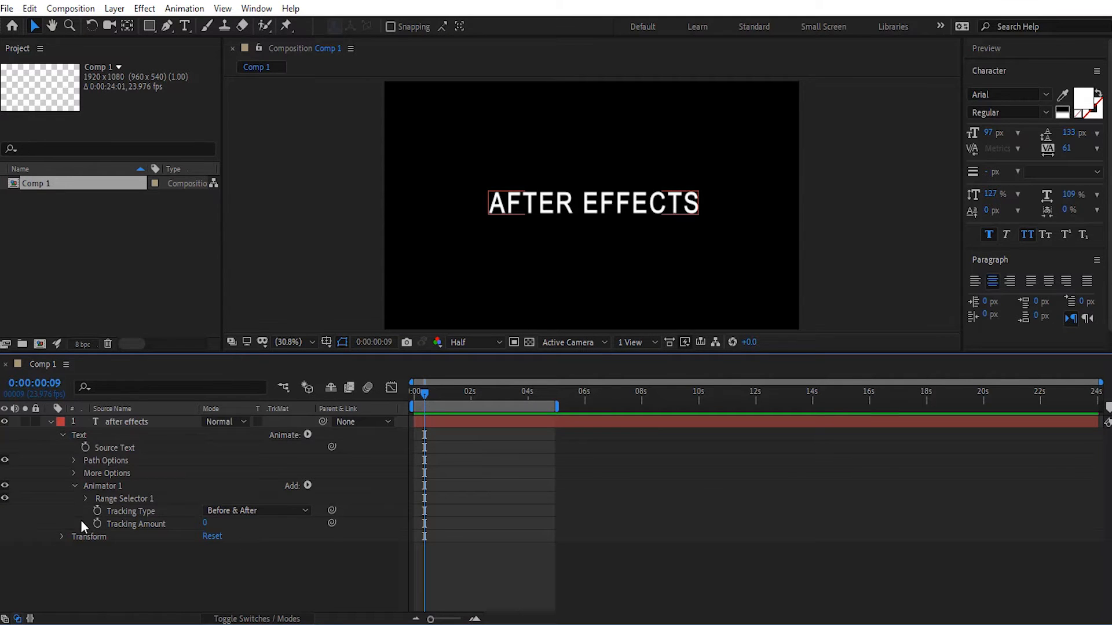
left_click(86, 500)
left_click(110, 510)
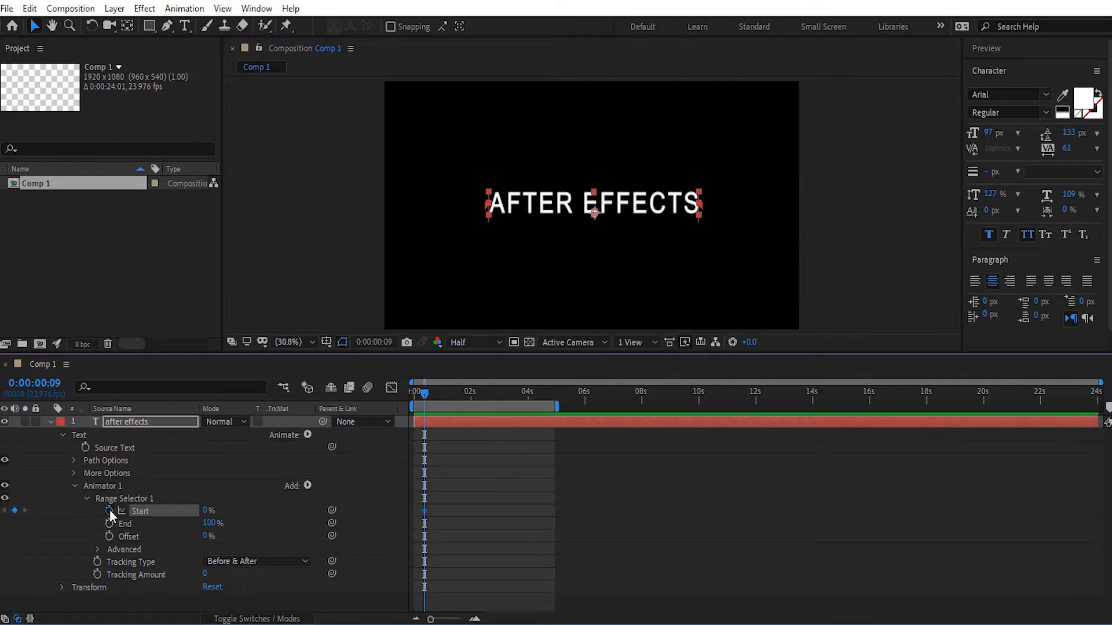
left_click_drag(426, 385, 529, 398)
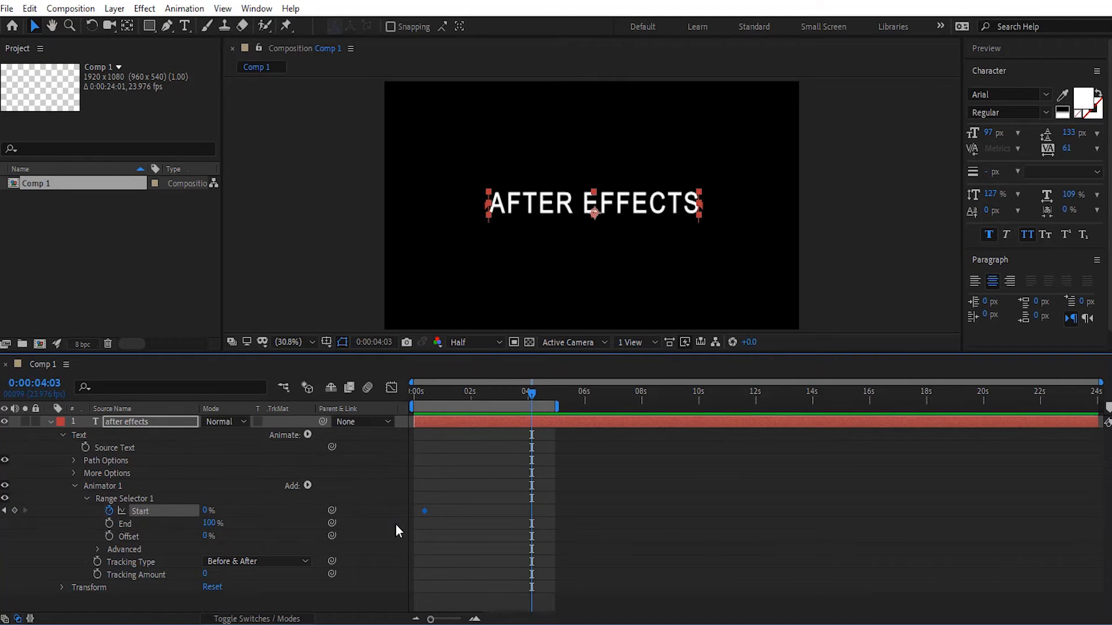
left_click_drag(206, 513, 306, 513)
left_click_drag(423, 513, 413, 515)
Set the animator's Tracking Amount to 92 at time zero and preview the animation from there.
left_click_drag(520, 397, 408, 423)
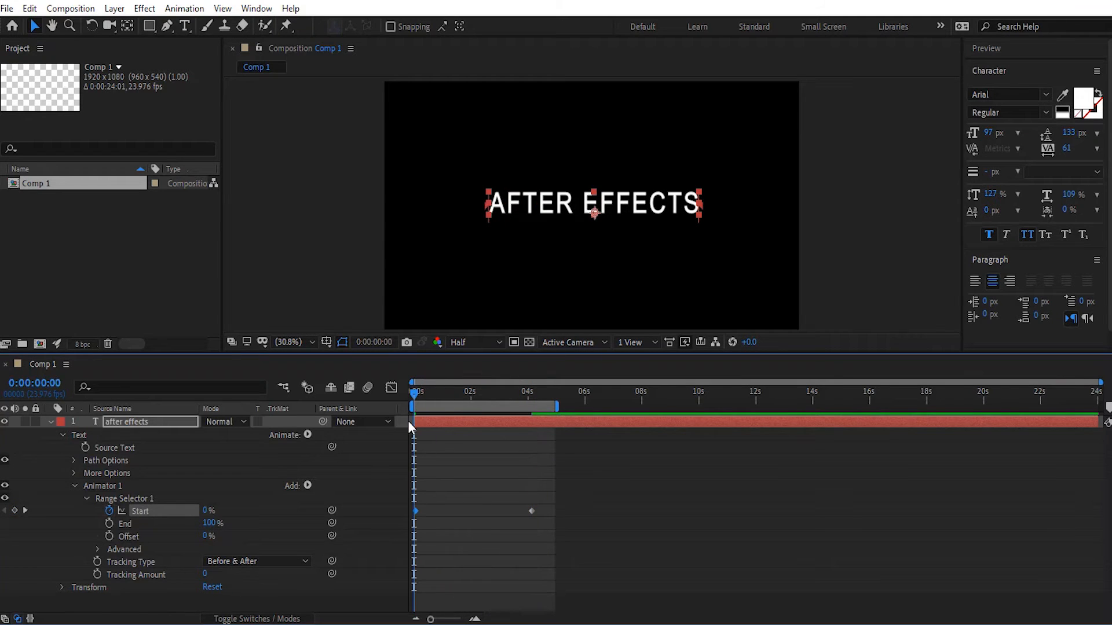
left_click_drag(205, 575, 277, 580)
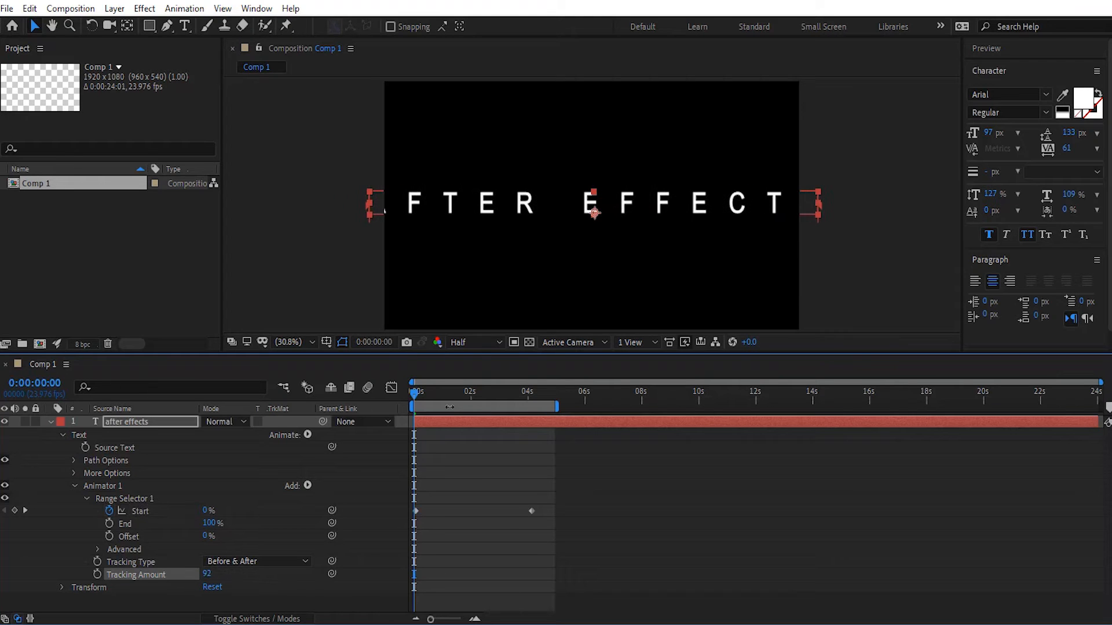
key("space")
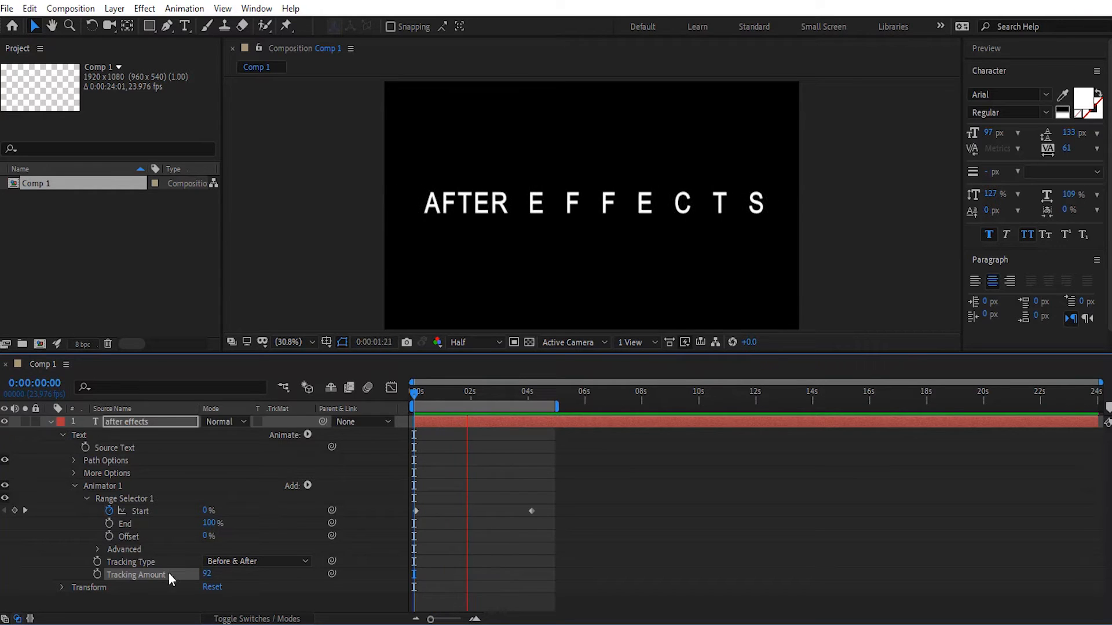
Change the animator's Tracking Type to Before and play back the text animation.
left_click(248, 561)
left_click(248, 561)
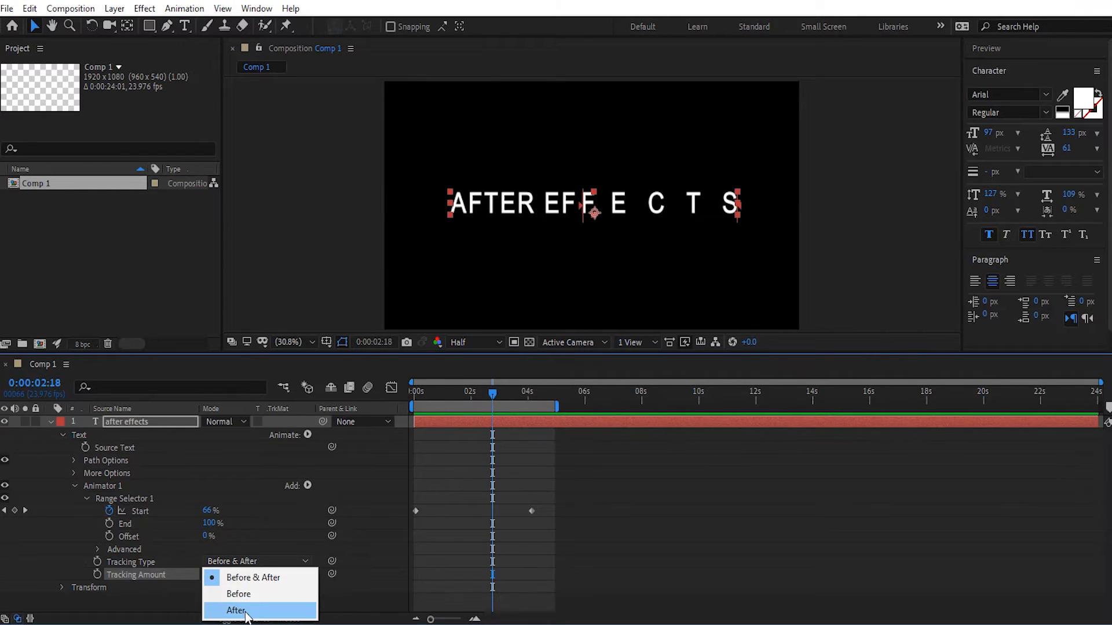
left_click(255, 595)
key("space")
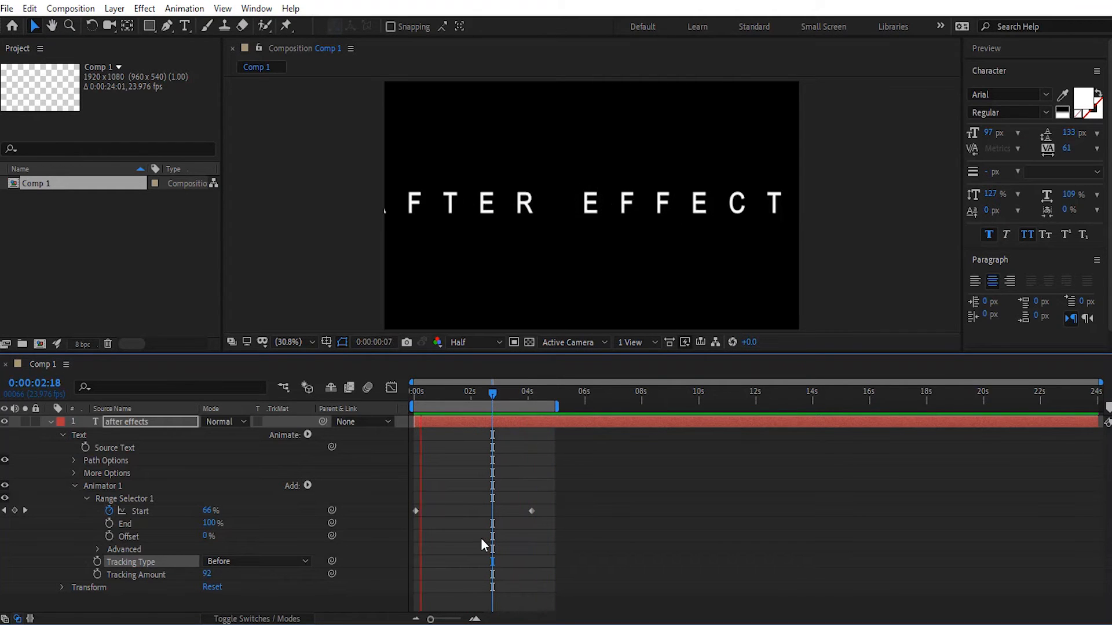
key("space")
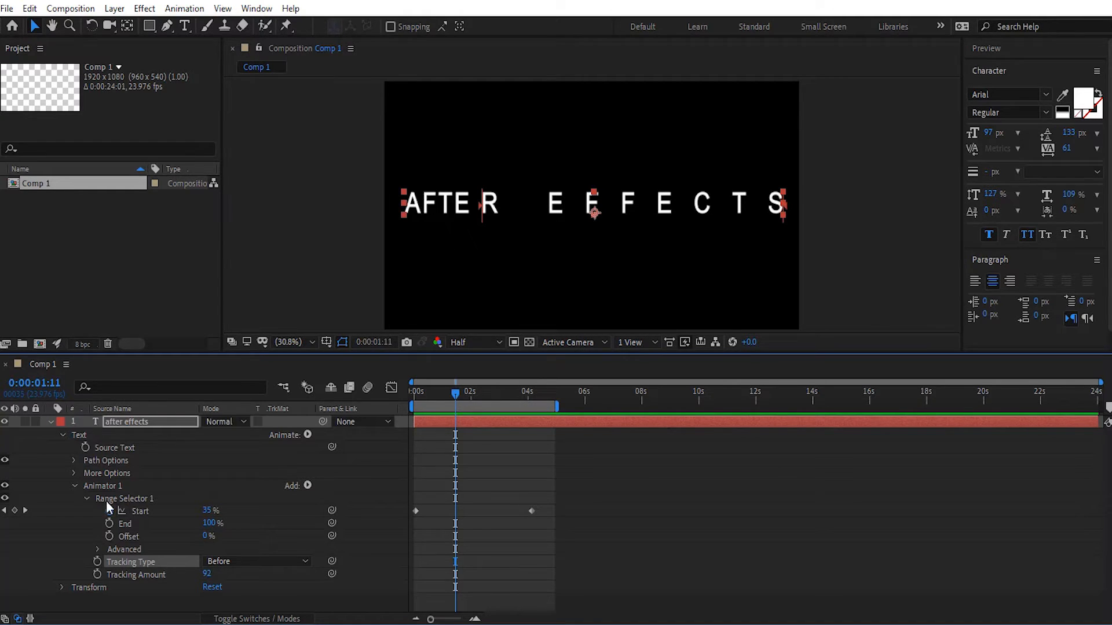
Add a Blur property to Animator 1 of the text layer.
left_click(86, 499)
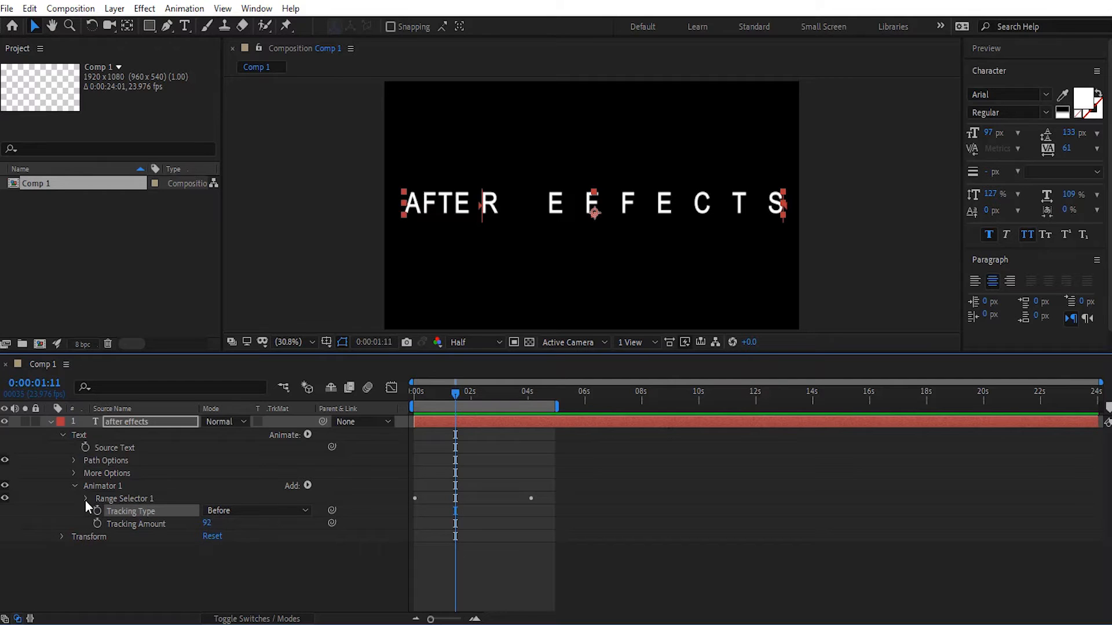
left_click(305, 485)
mouse_move(324, 490)
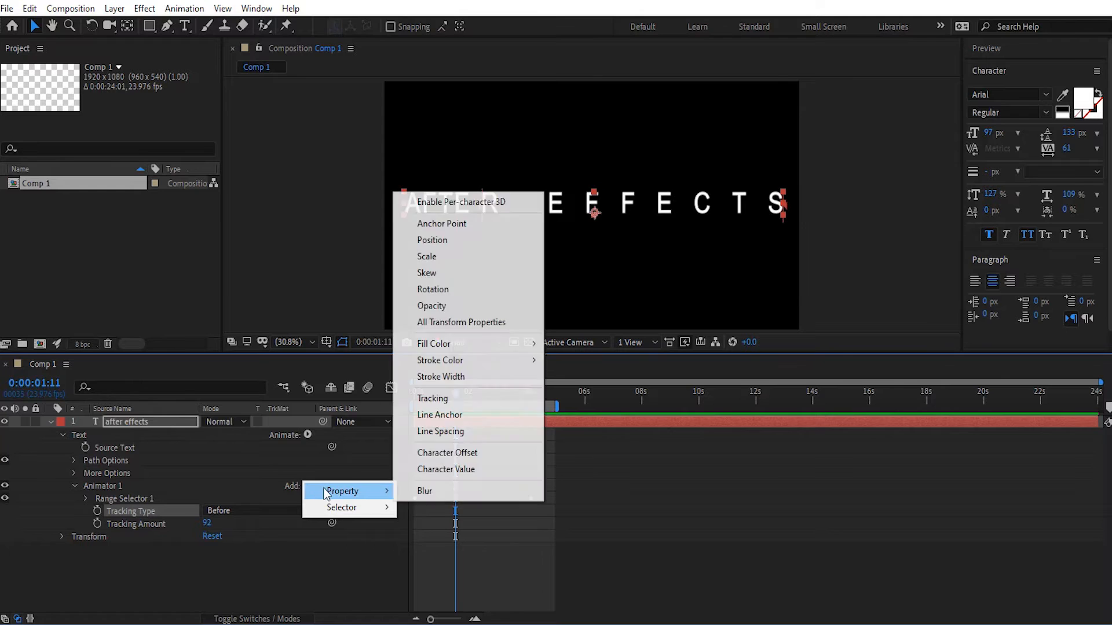
mouse_move(329, 513)
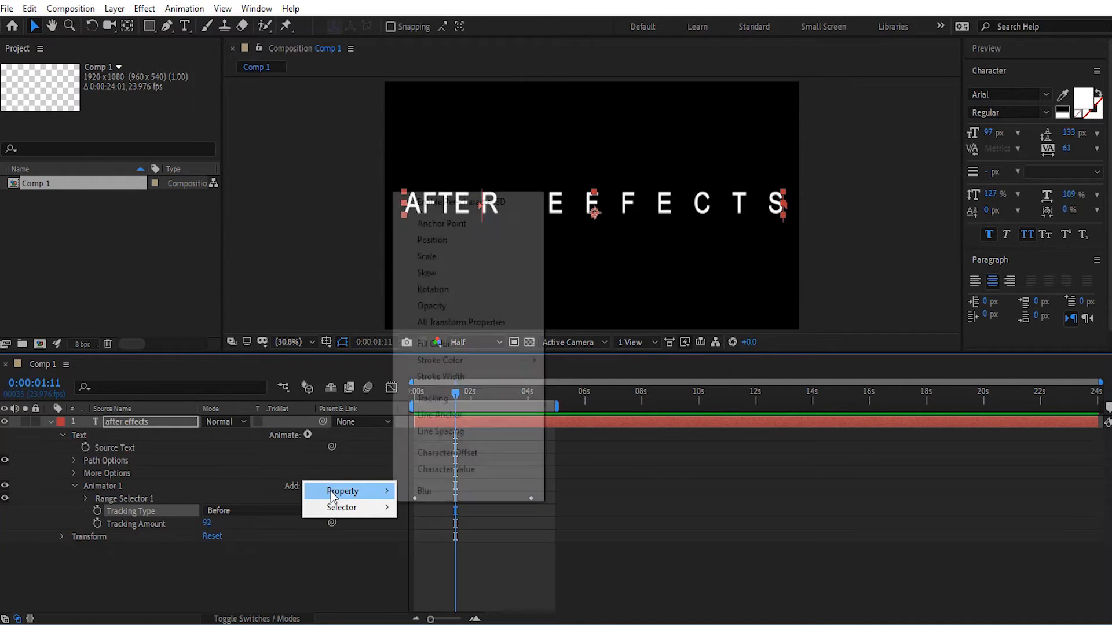
left_click(445, 494)
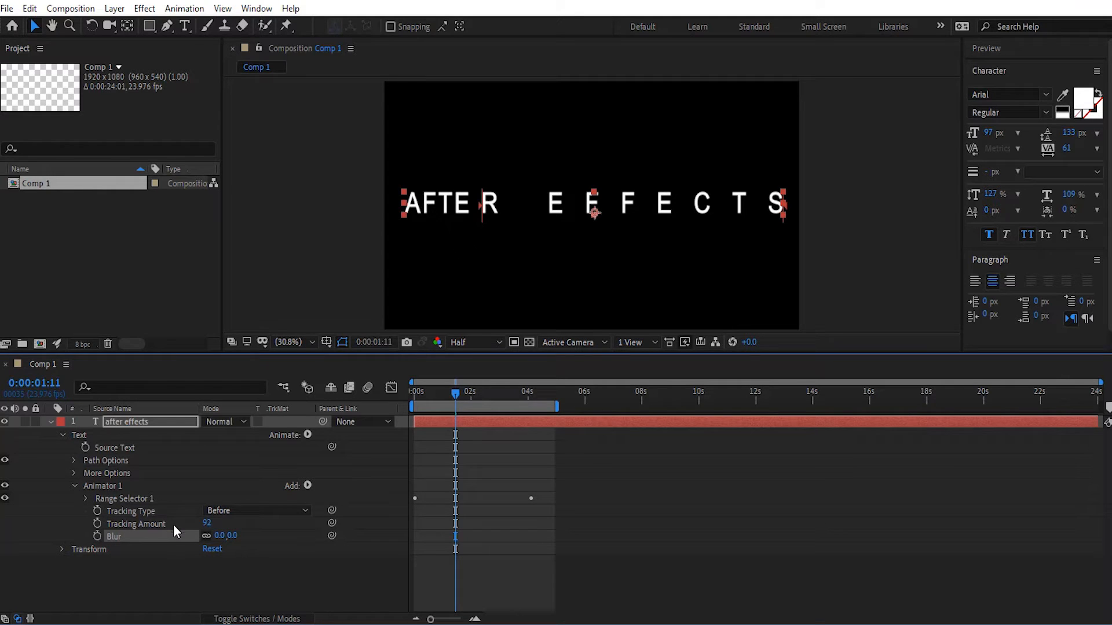
Set the animator's Blur to 45 on both axes and preview the animation from time zero.
left_click(85, 499)
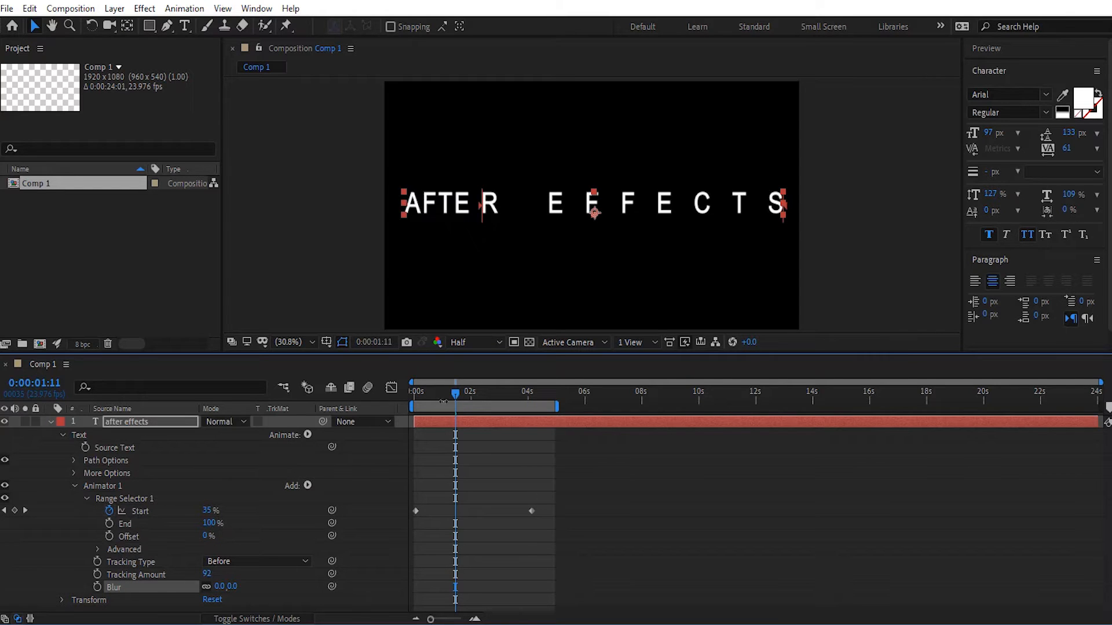
mouse_move(459, 396)
left_mouse_down()
mouse_move(409, 411)
mouse_move(458, 412)
left_mouse_up()
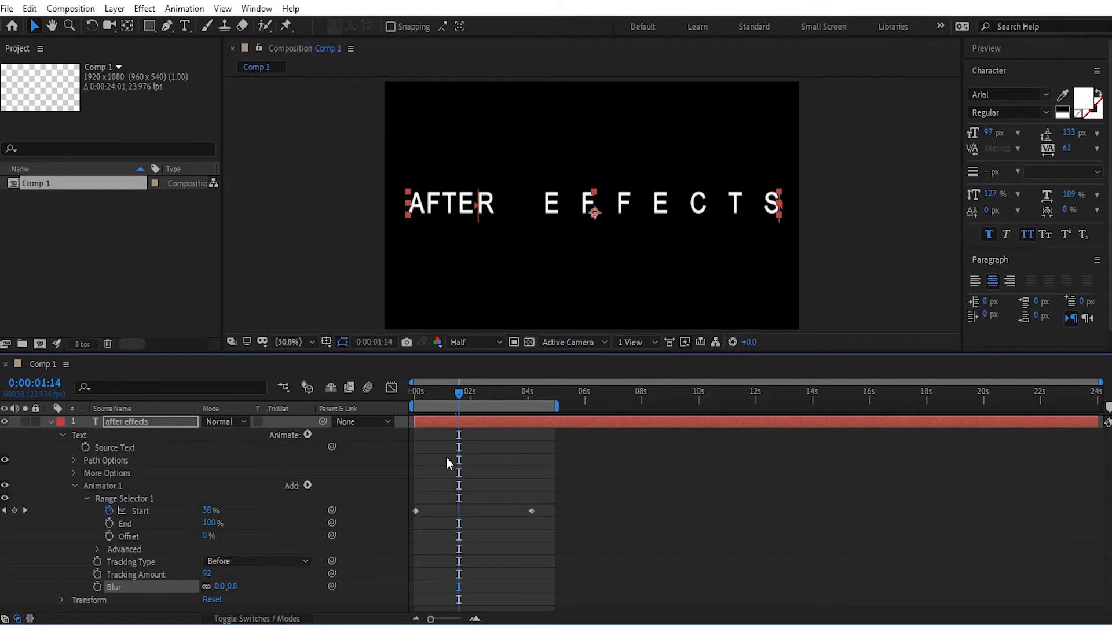
left_click(85, 499)
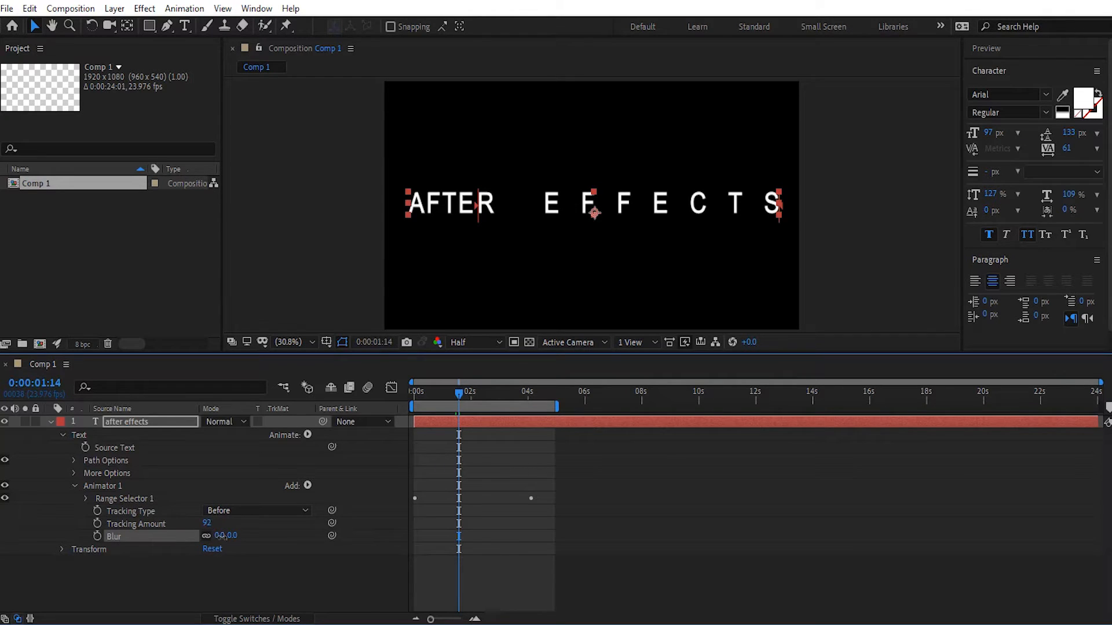
left_click_drag(223, 537, 251, 536)
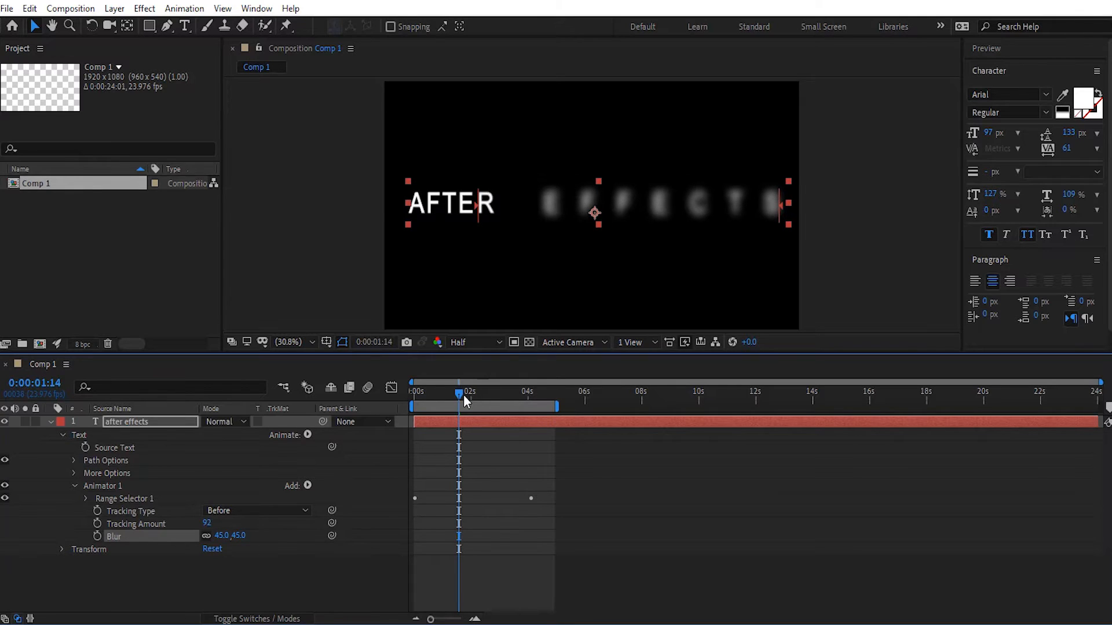
left_click_drag(463, 394, 405, 397)
key("space")
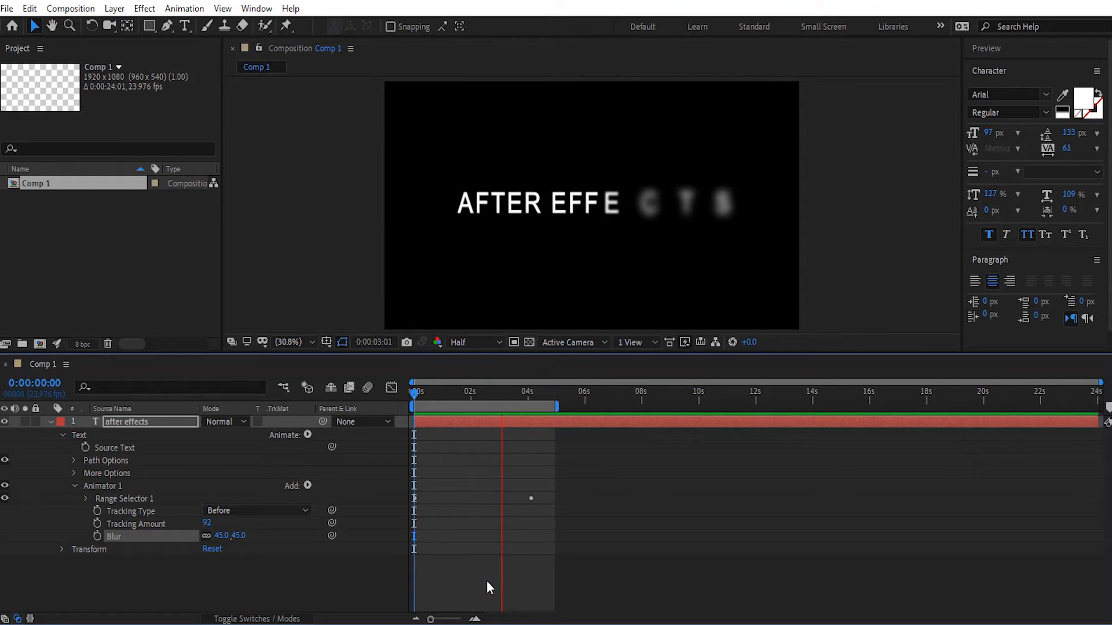
key("space")
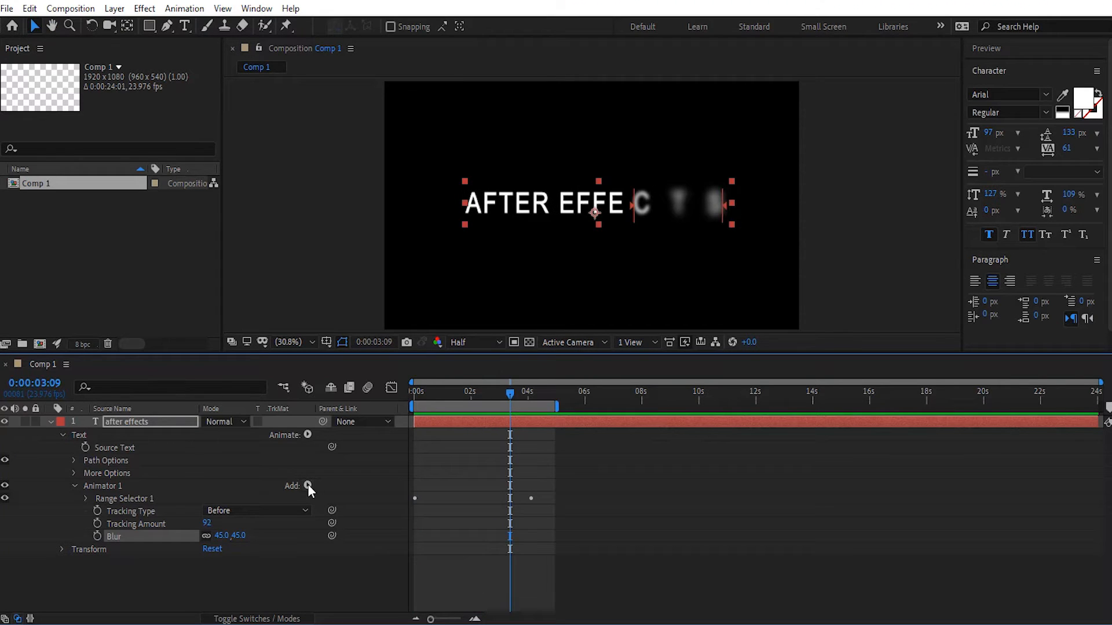
Add a Scale property to Animator 1, set it to 175%, and preview the animation from time zero.
left_click(307, 485)
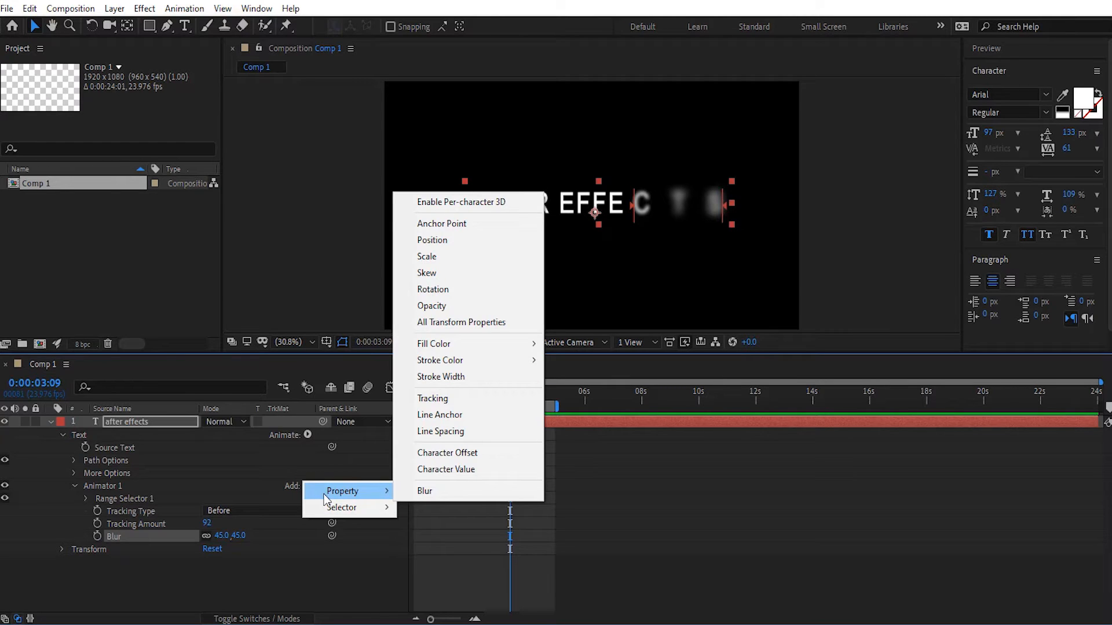
left_click(440, 256)
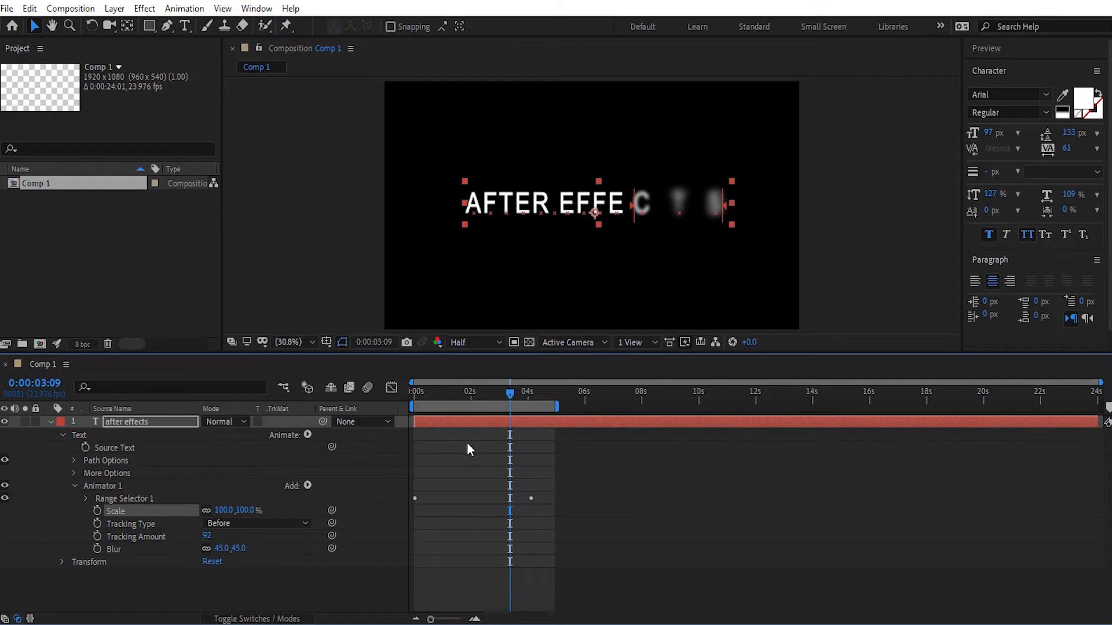
left_click_drag(506, 394, 450, 417)
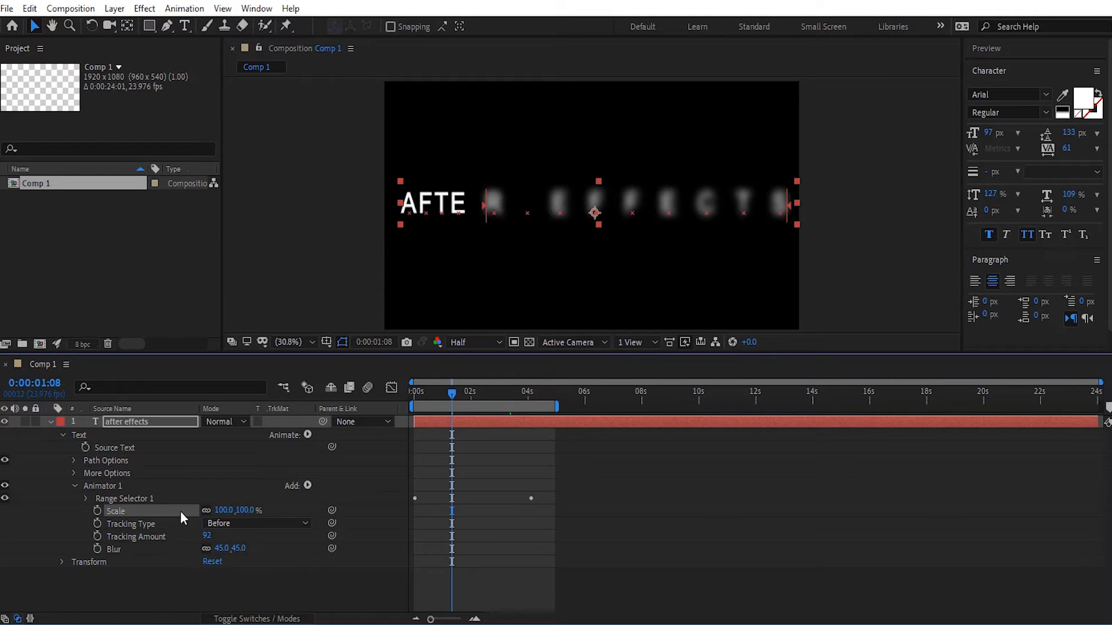
left_click_drag(232, 514, 285, 516)
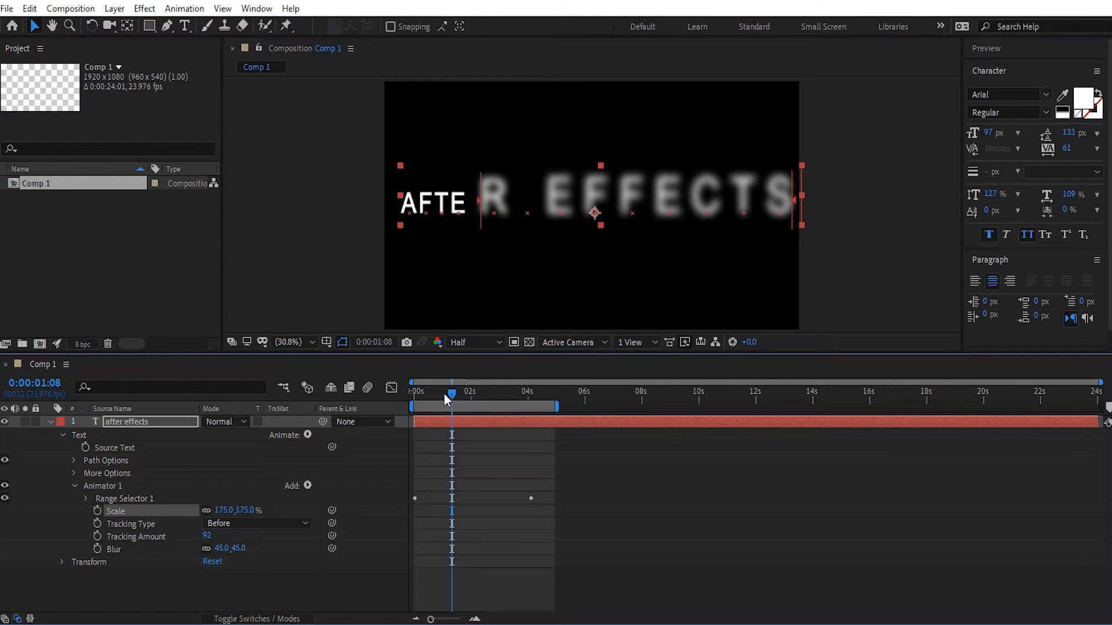
left_click_drag(447, 391, 387, 414)
key("space")
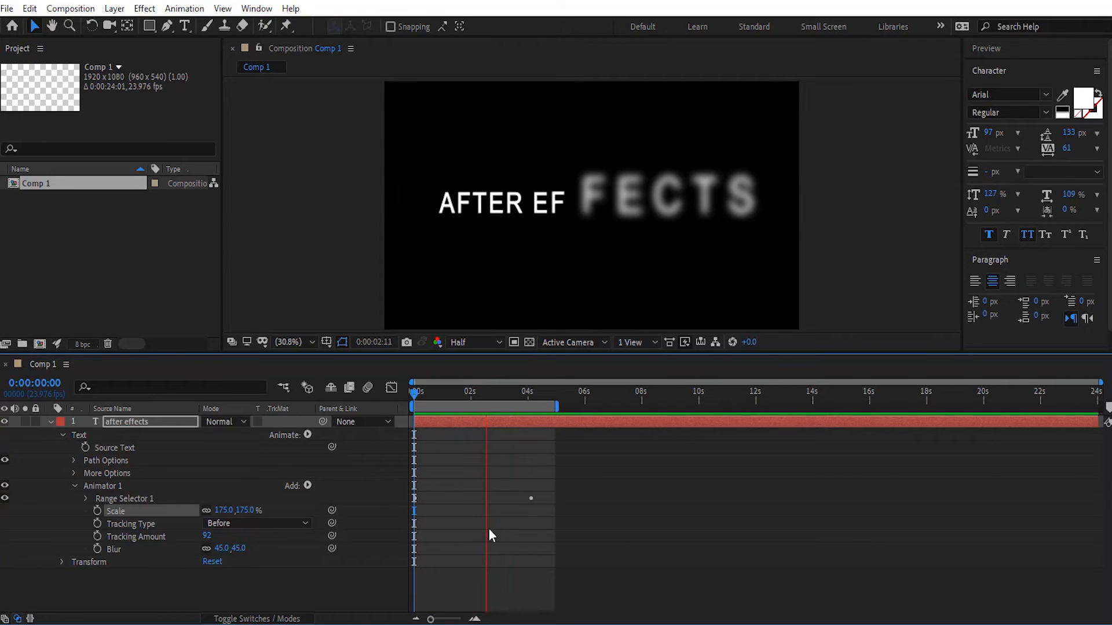
Add a Wiggly selector to Animator 1 and preview the text animation.
key("space")
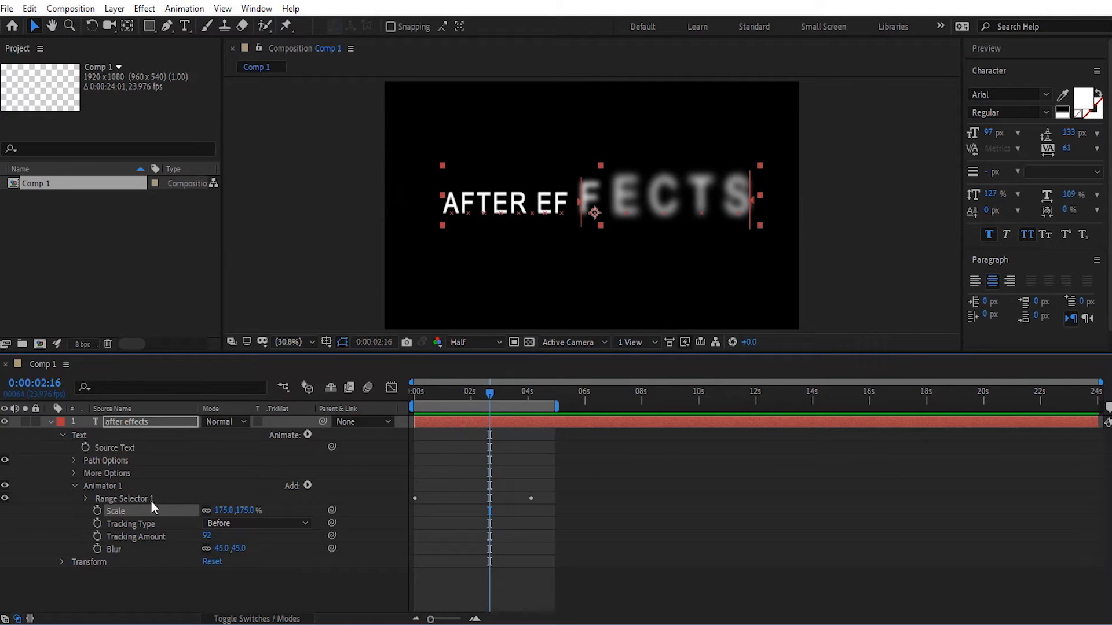
left_click(308, 486)
mouse_move(318, 509)
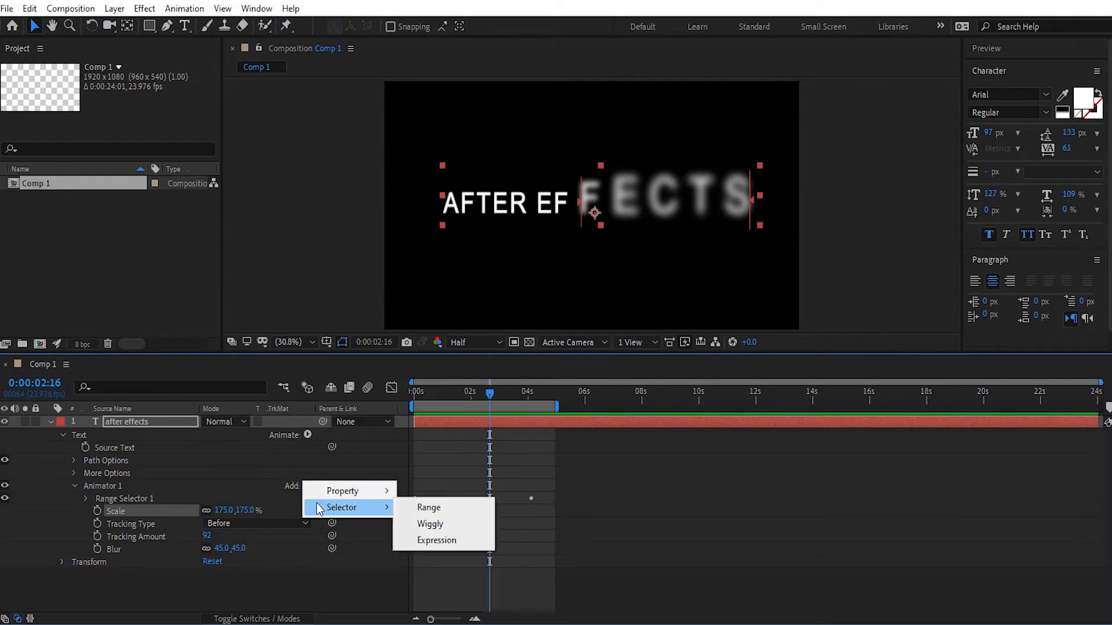
left_click(430, 525)
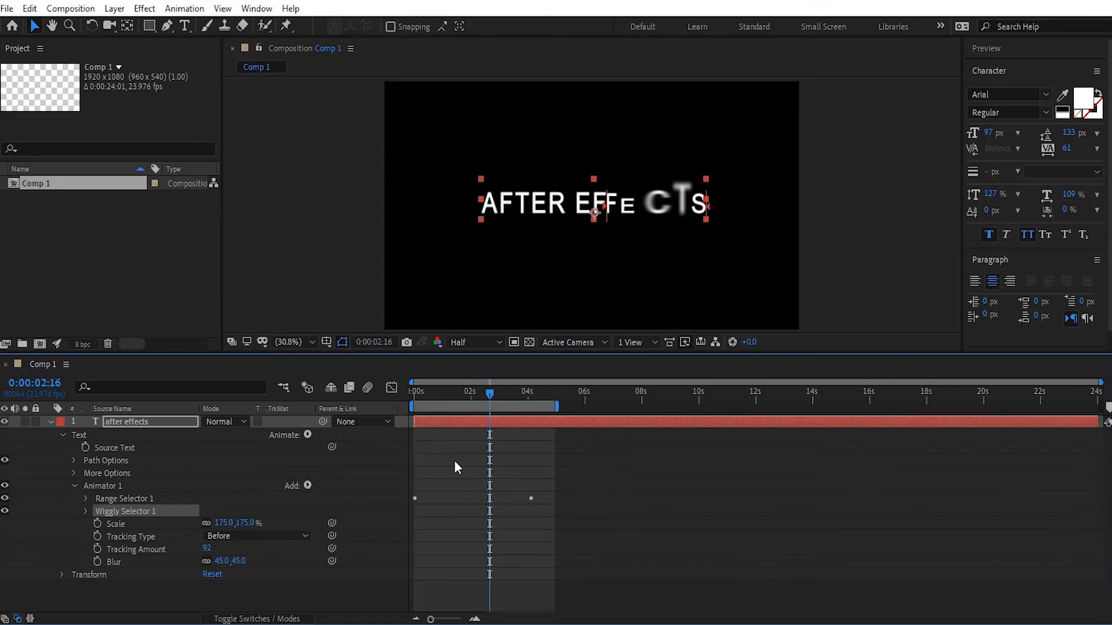
key("space")
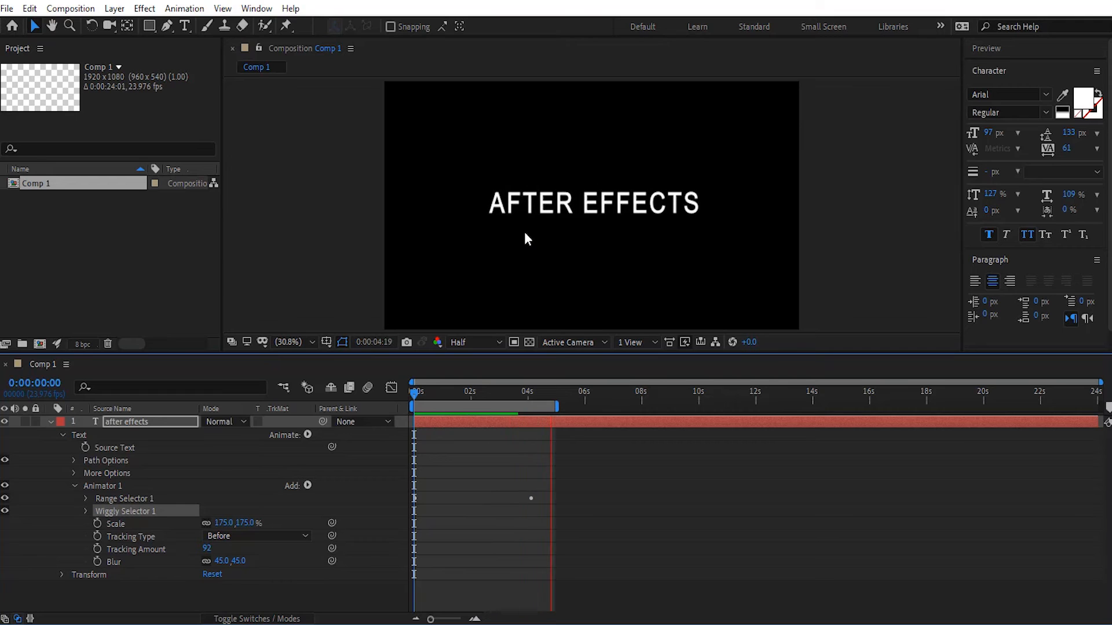
key("space")
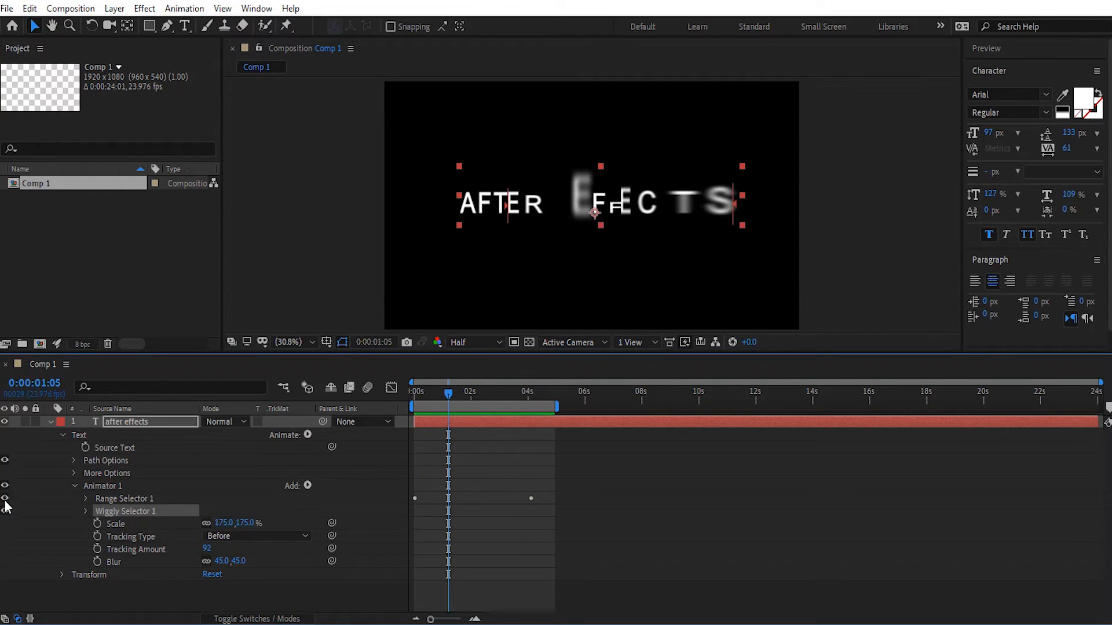
Disable Range Selector 1 and preview the wiggly effect alone from time zero.
left_click(5, 510)
left_click_drag(449, 398, 408, 408)
key("space")
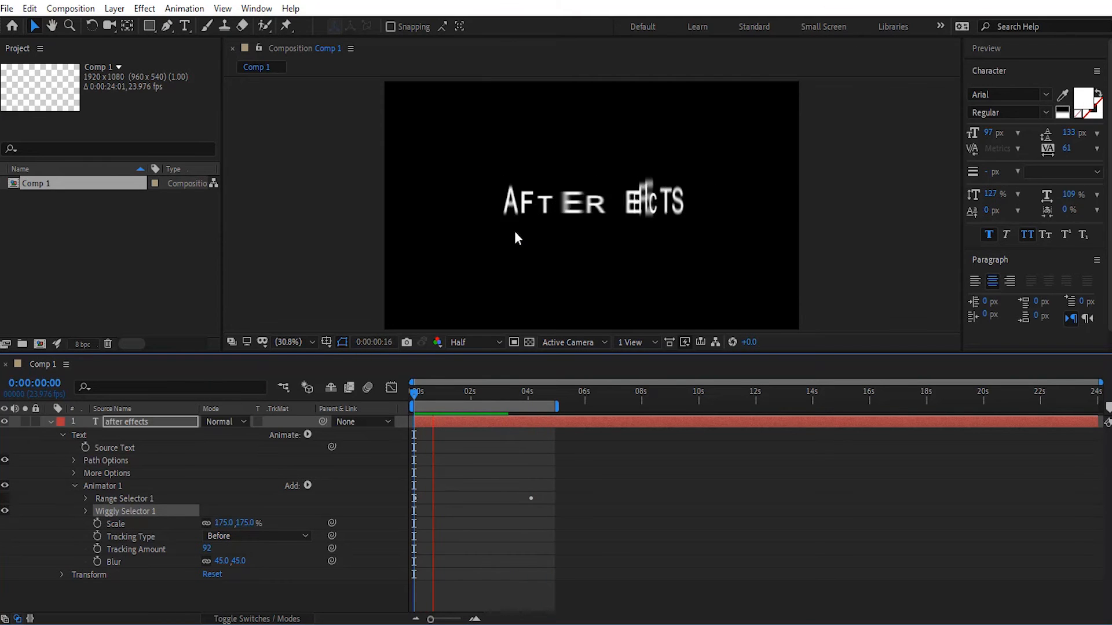
key("space")
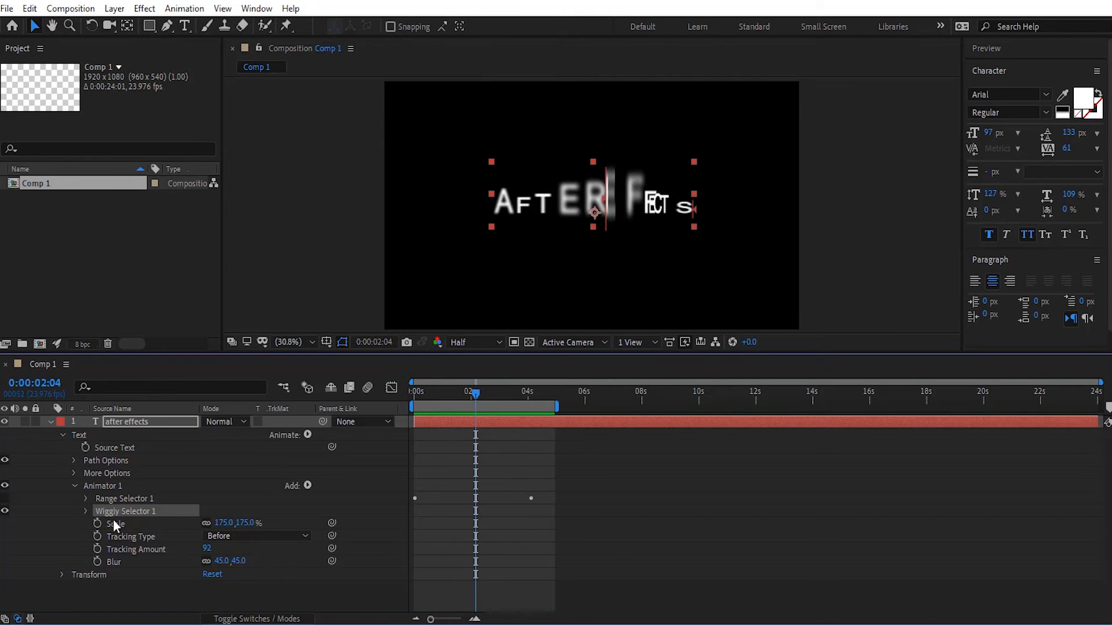
Re-enable Range Selector 1, disable Wiggly Selector 1, and play back the animation.
left_click(4, 498)
left_click(5, 511)
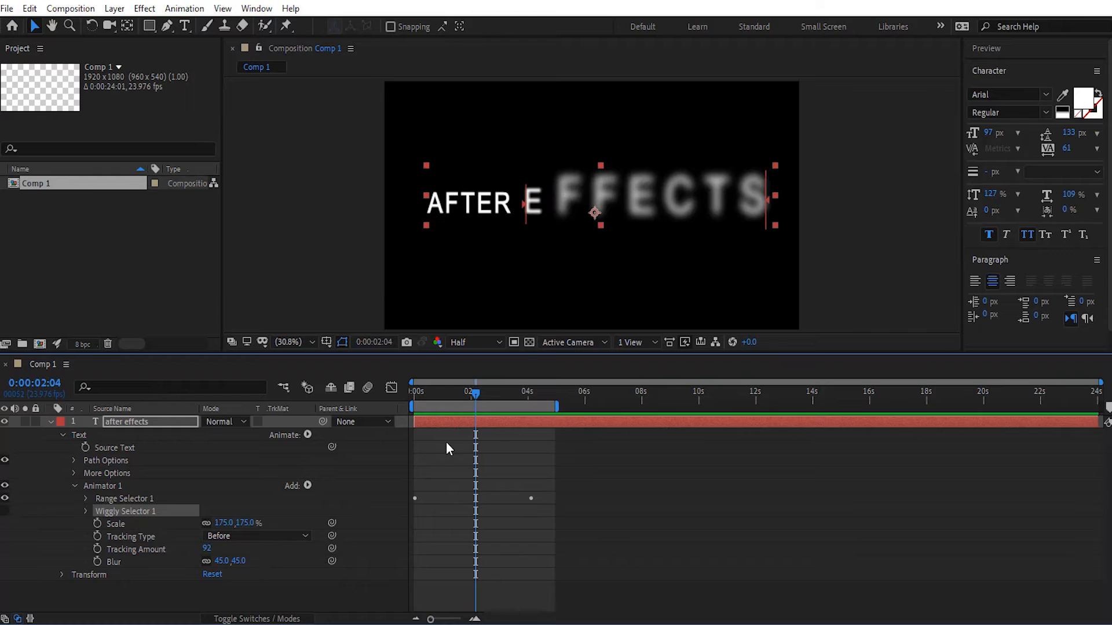
key("space")
key("space")
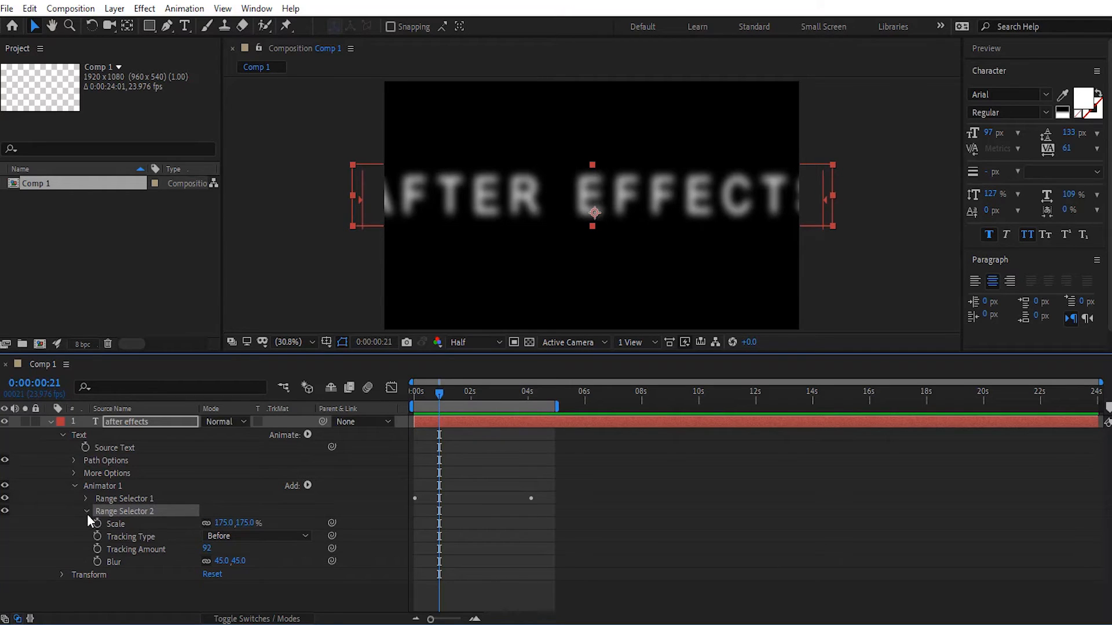
Keyframe Range Selector 2's Start at 0% at time zero and 100% at 0:00:04:03.
left_click(87, 512)
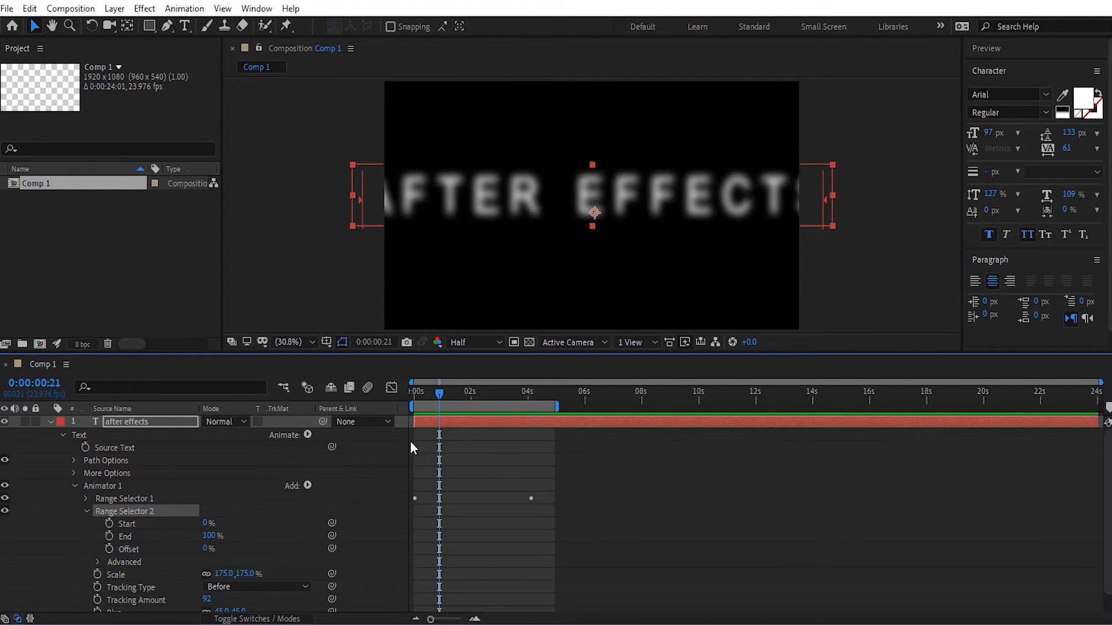
left_click_drag(439, 399, 402, 400)
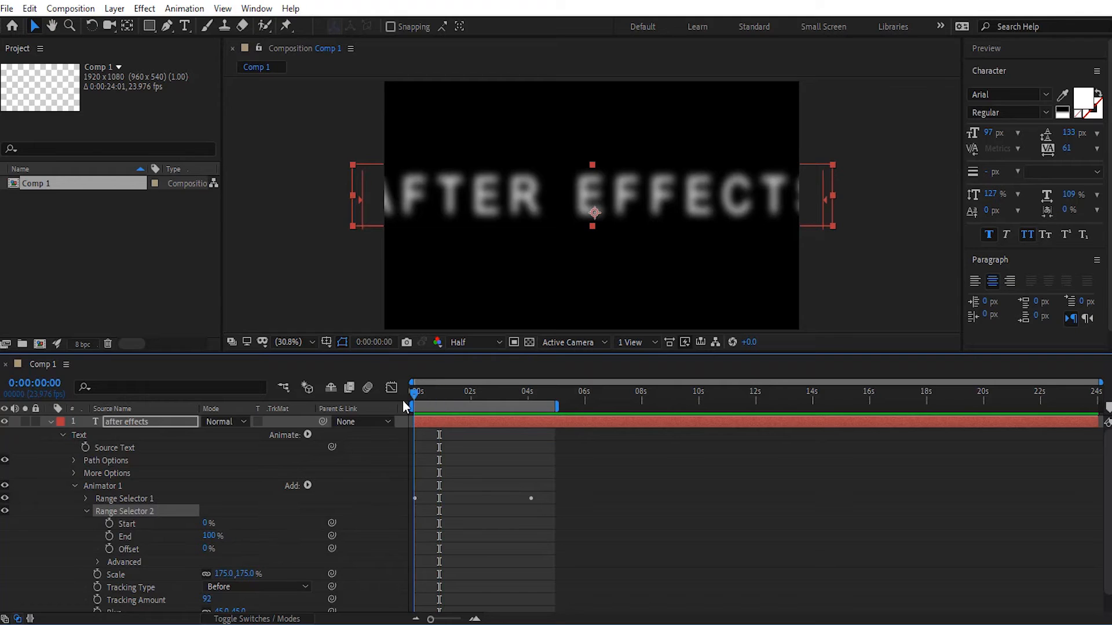
left_click(109, 524)
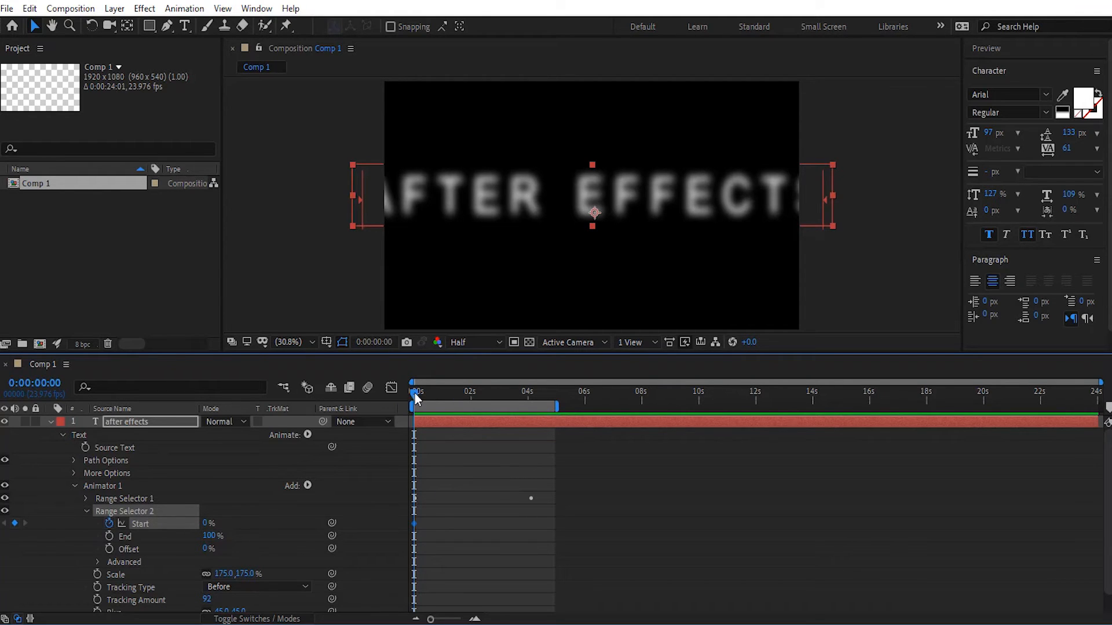
left_click_drag(414, 392, 530, 410)
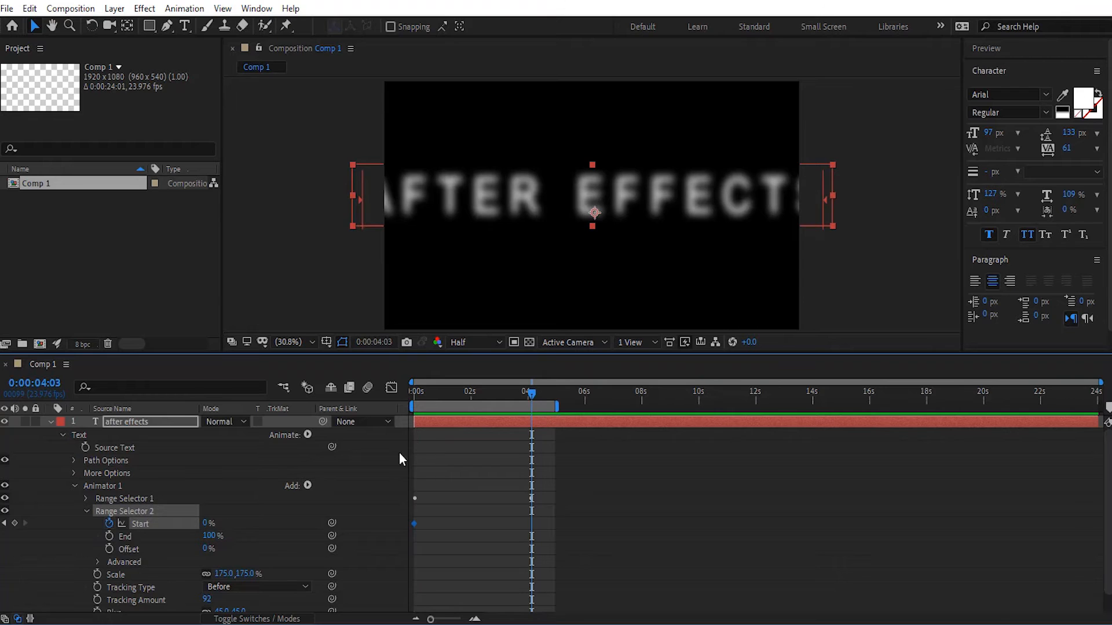
left_click_drag(207, 523, 304, 523)
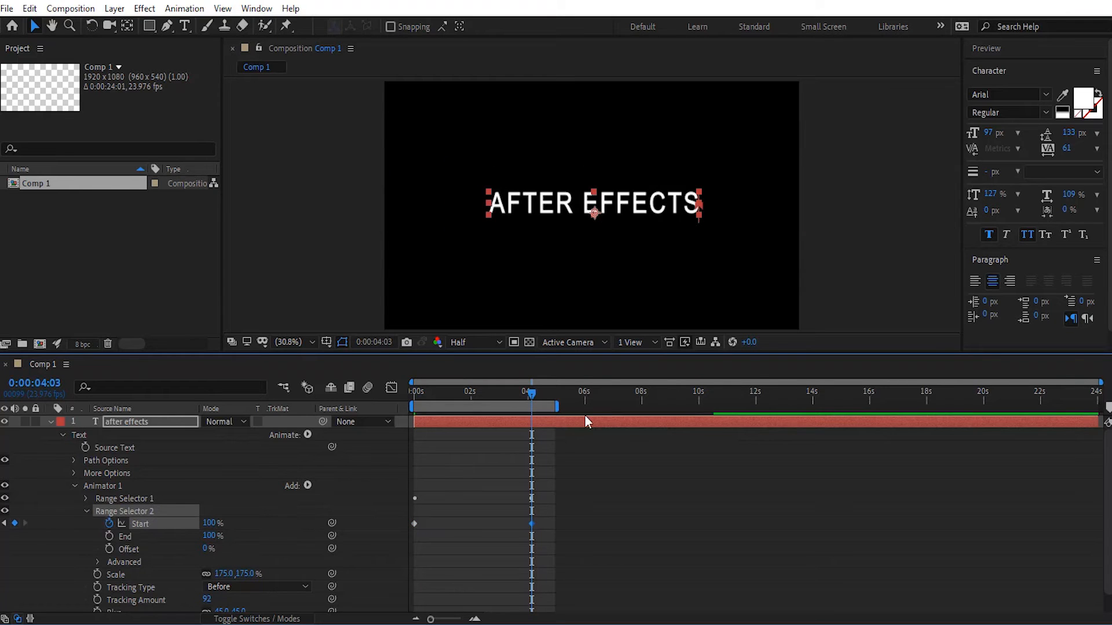
Preview the text animation with both range selectors active.
left_click_drag(526, 394, 404, 395)
key("space")
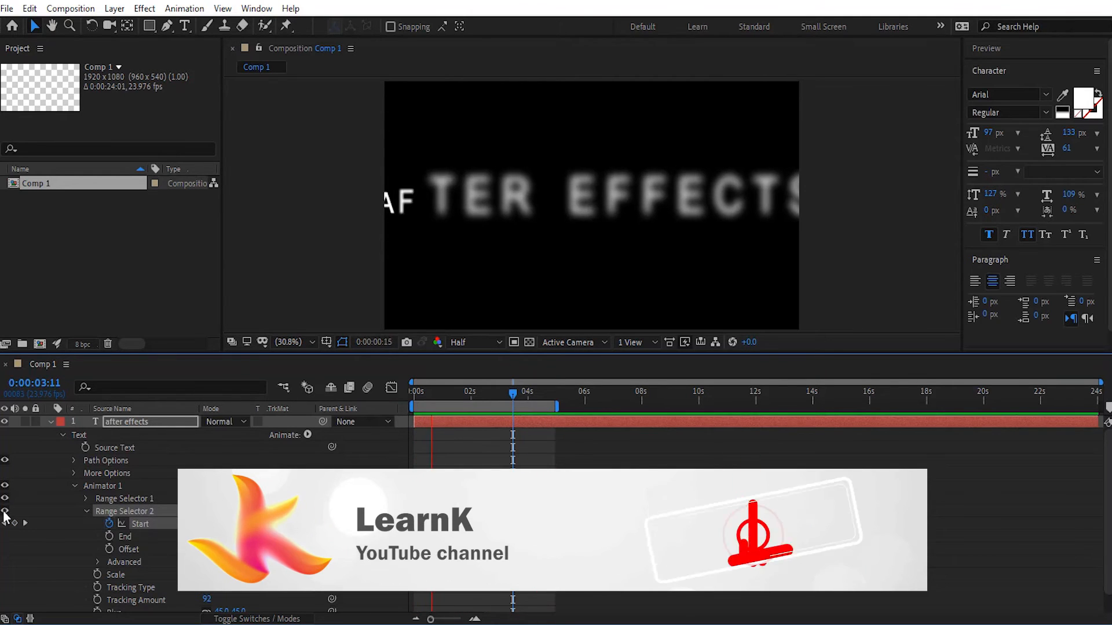
key("space")
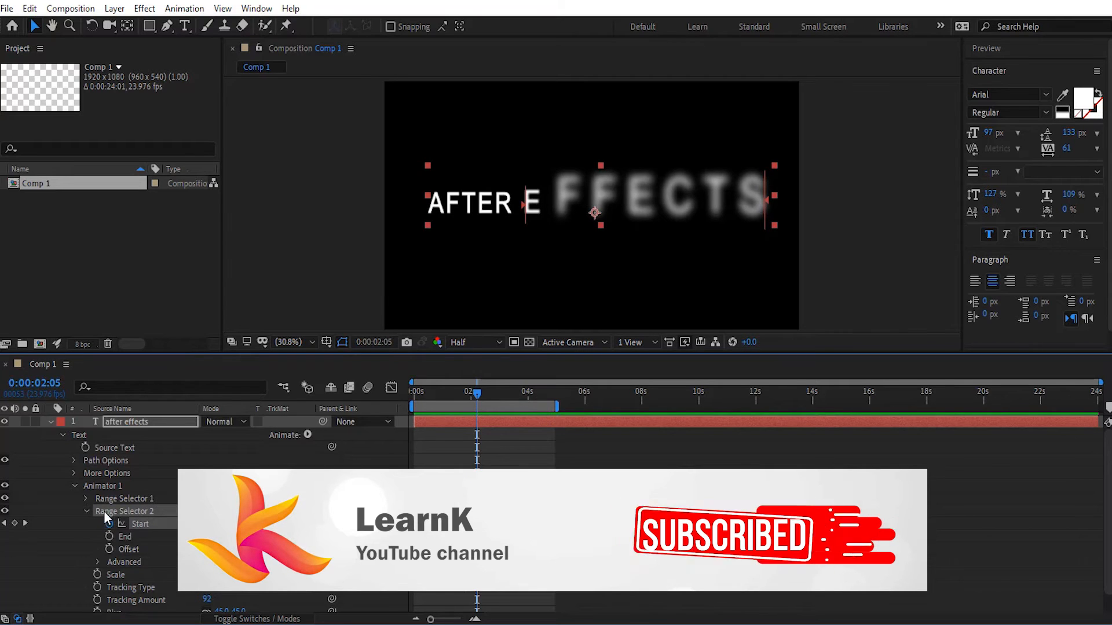
Delete Range Selector 2 from Animator 1.
key("Delete")
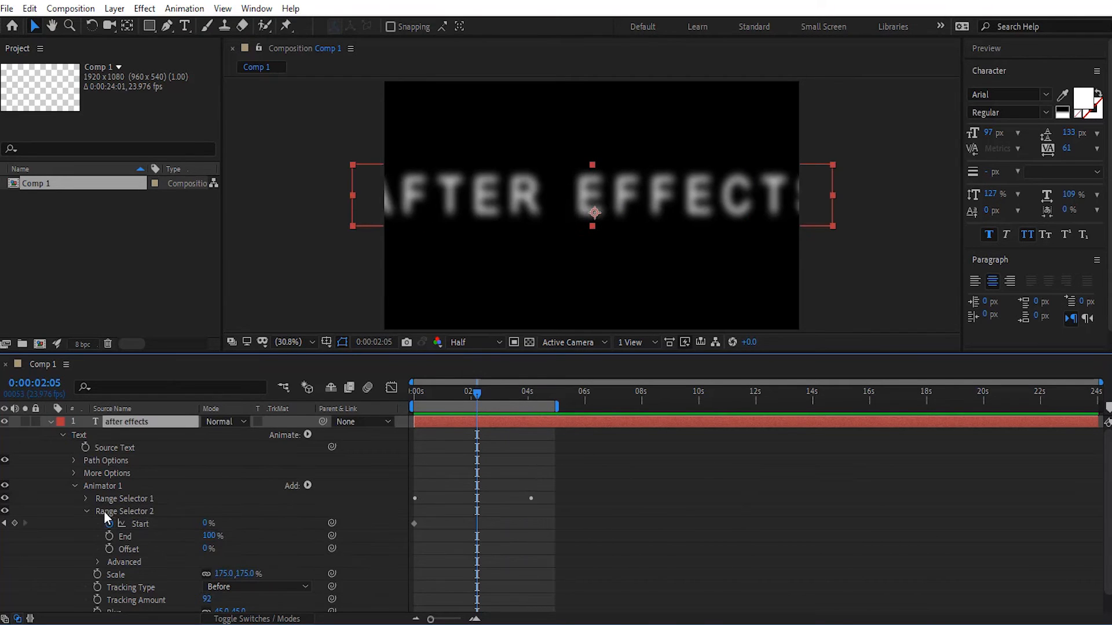
left_click(103, 511)
key("Delete")
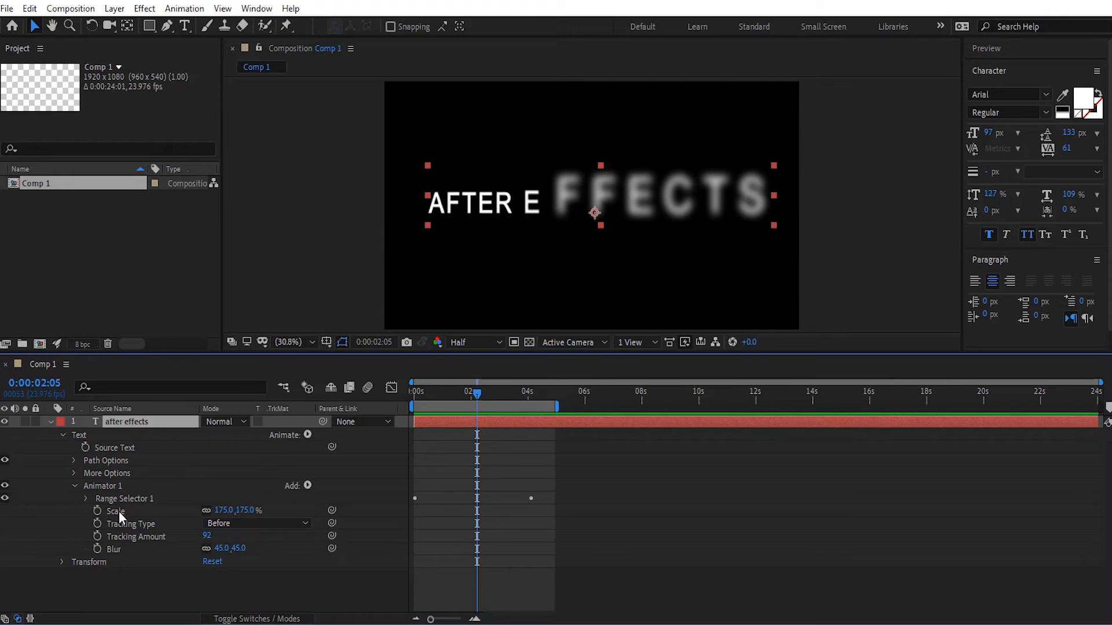
Add an Expression selector to Animator 1 and set its Based On option to Characters.
left_click(307, 486)
mouse_move(336, 509)
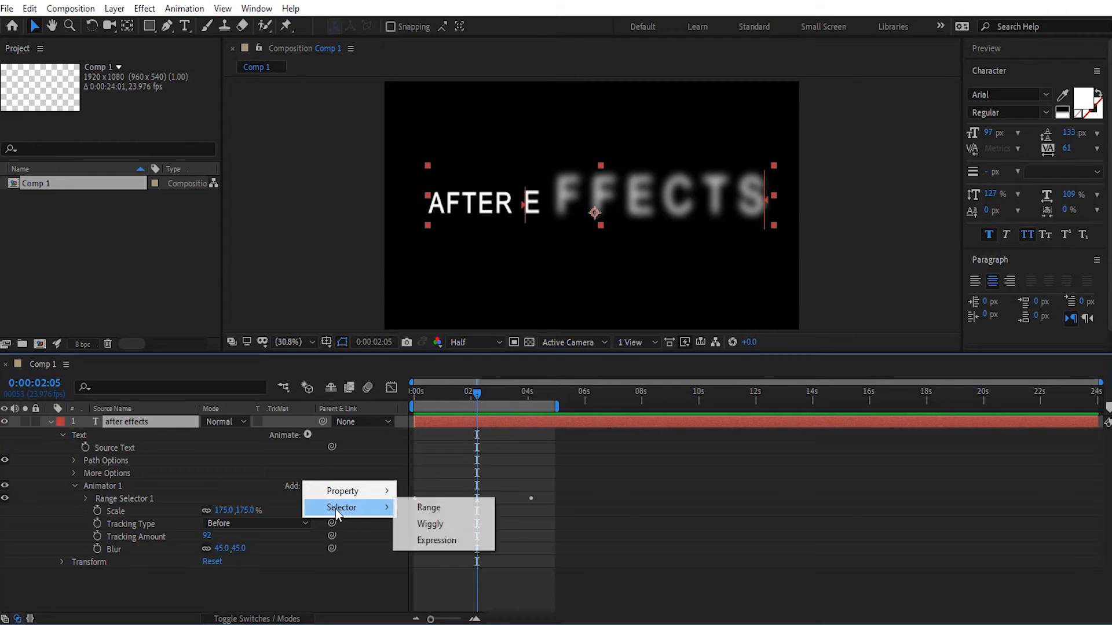
left_click(426, 541)
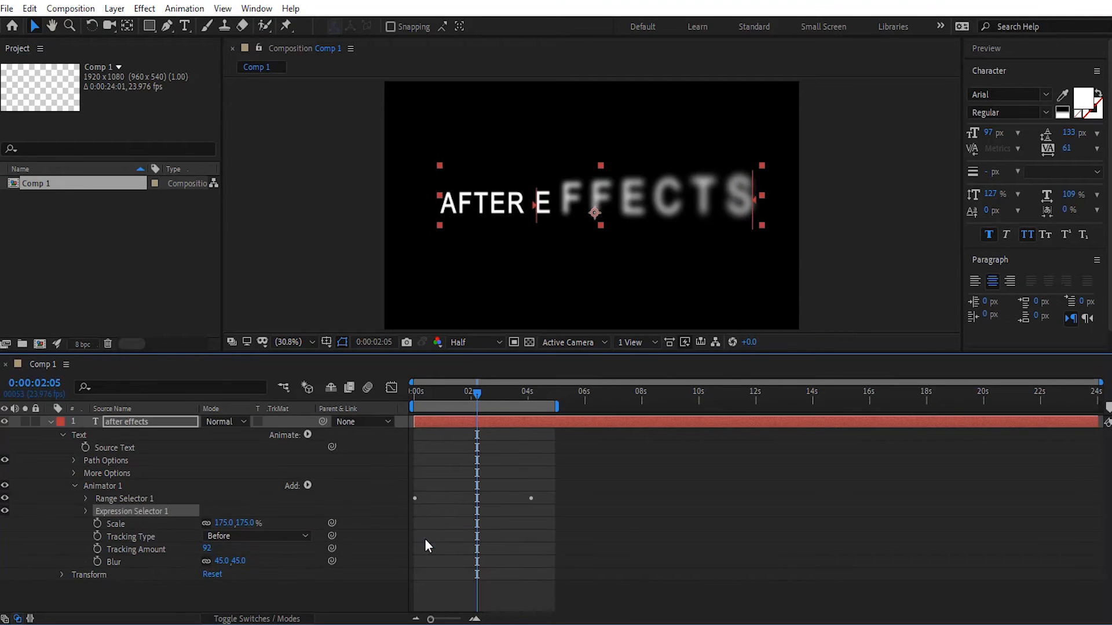
left_click(84, 512)
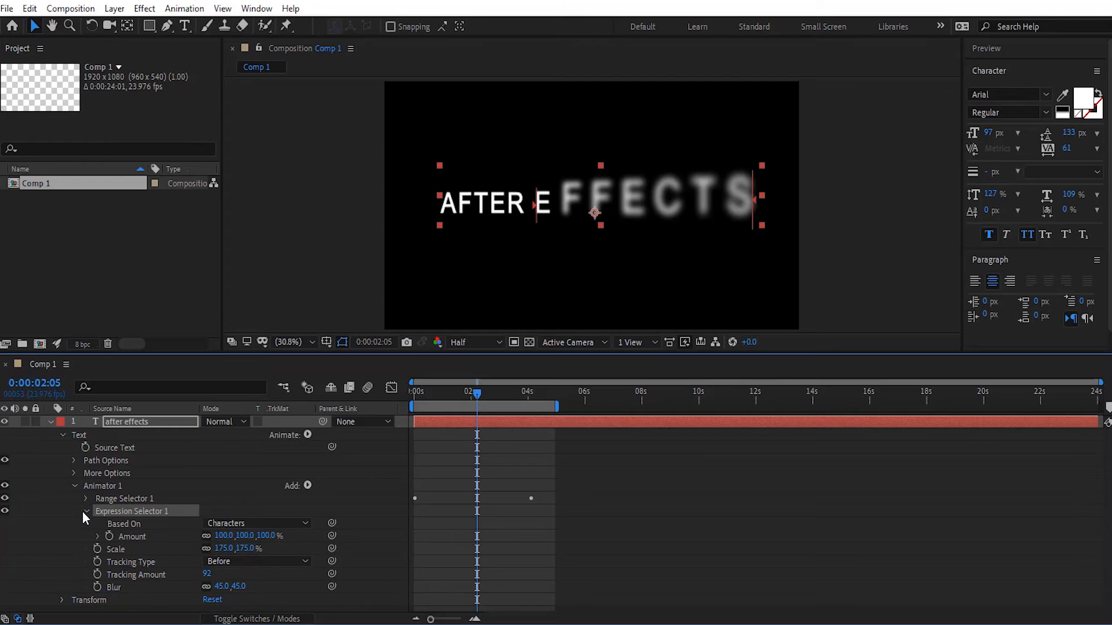
left_click(251, 524)
left_click(245, 544)
Try the property pick whip on the expression selector's Amount, and delete Expression Selector 1.
left_click_drag(331, 536, 340, 535)
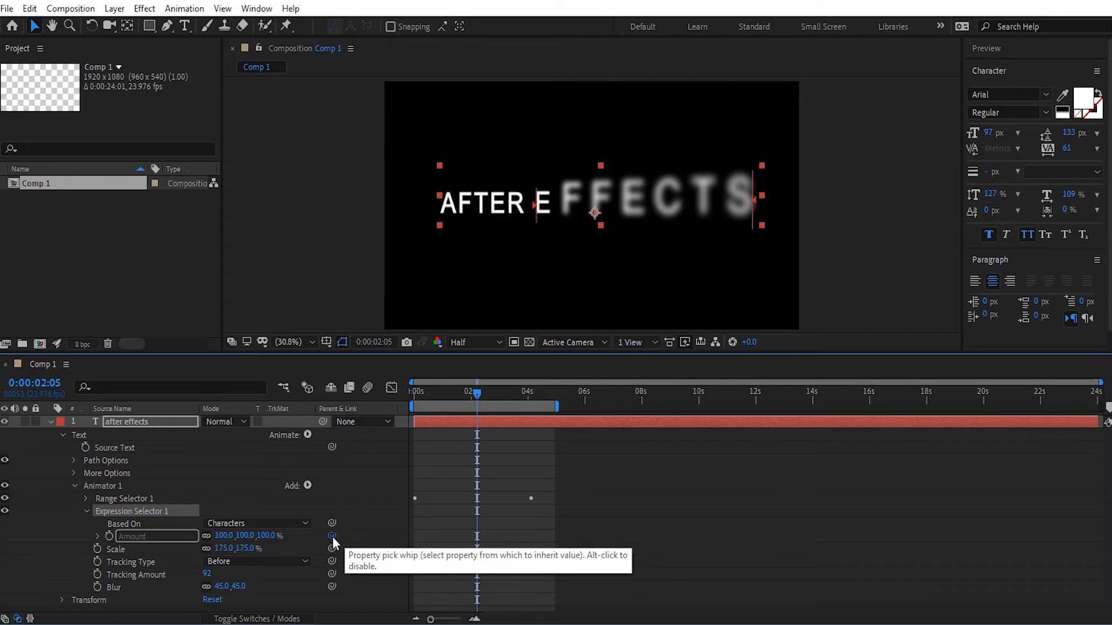
left_click_drag(332, 536, 332, 537)
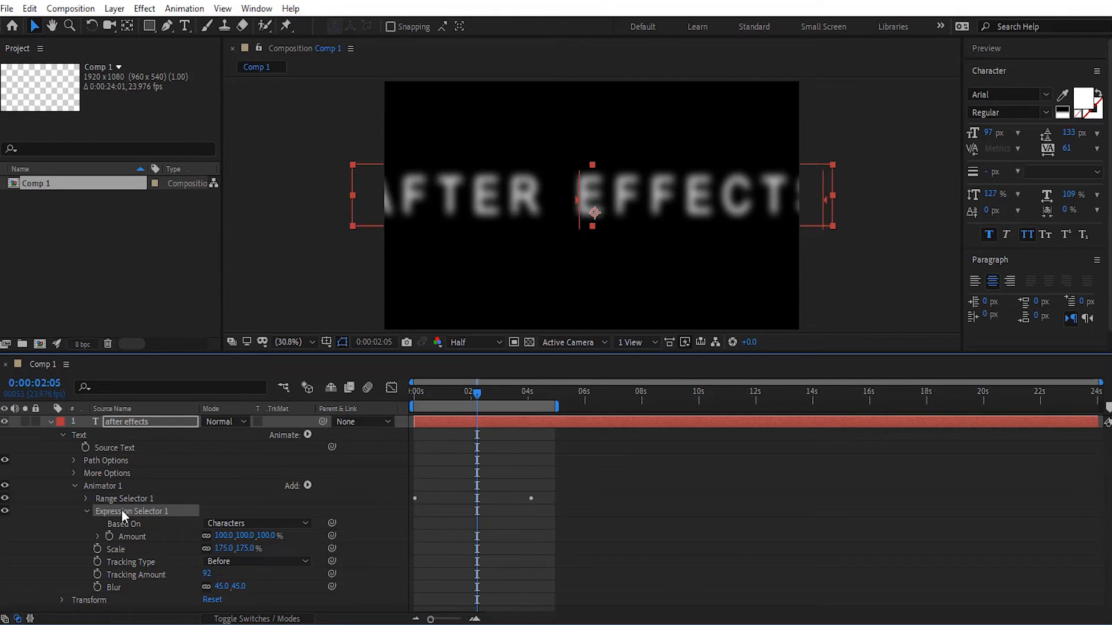
key("Delete")
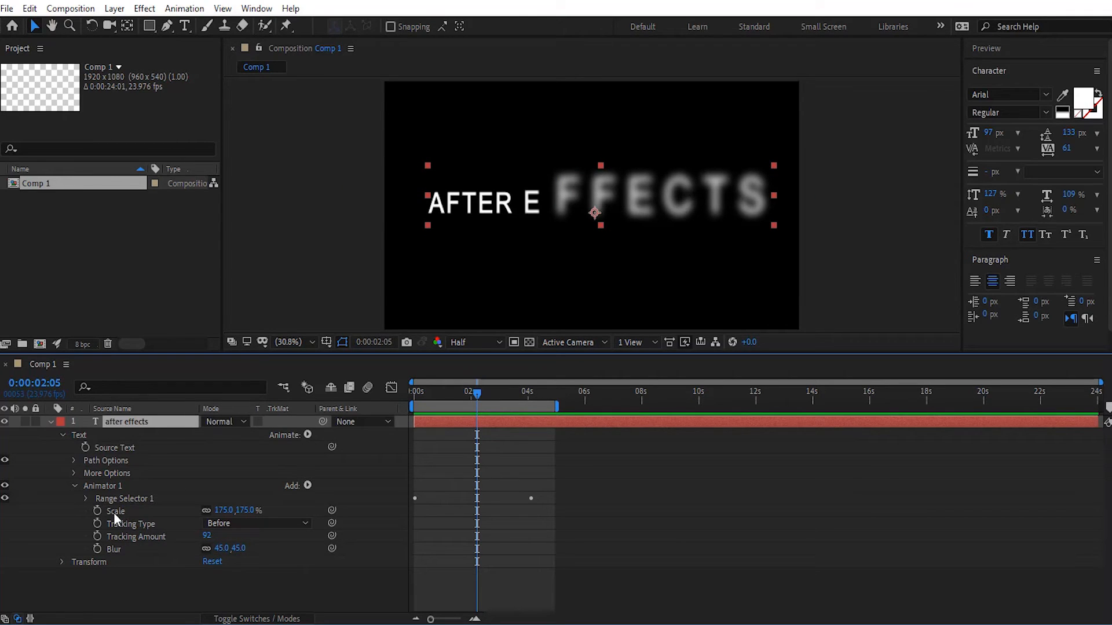
Delete the Scale and Blur properties from Animator 1, keeping its tracking properties.
left_click(75, 486)
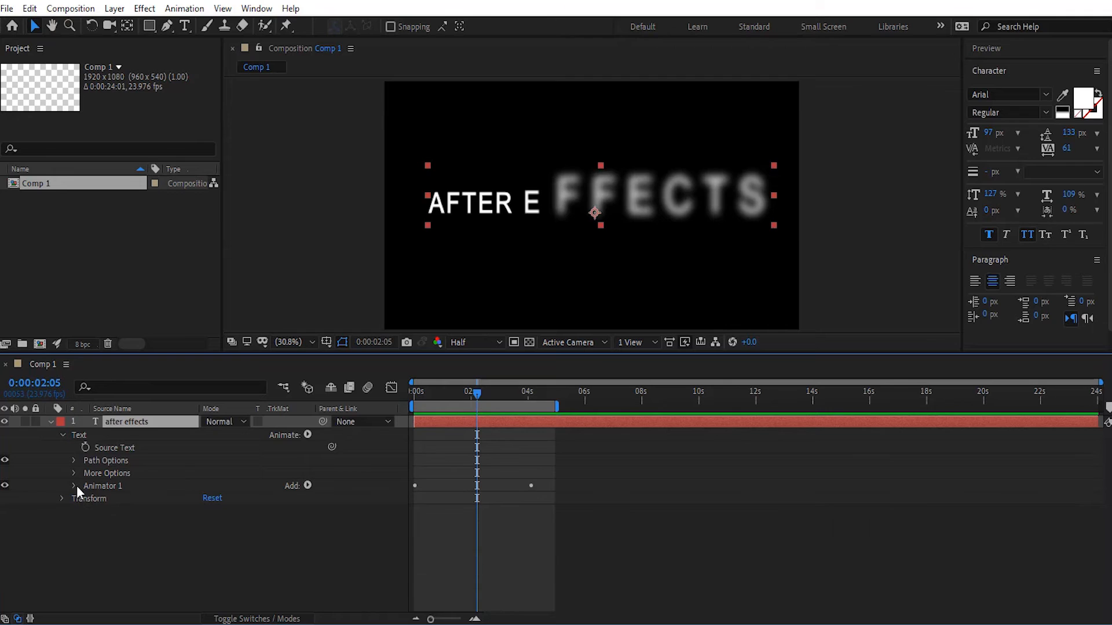
left_click(75, 486)
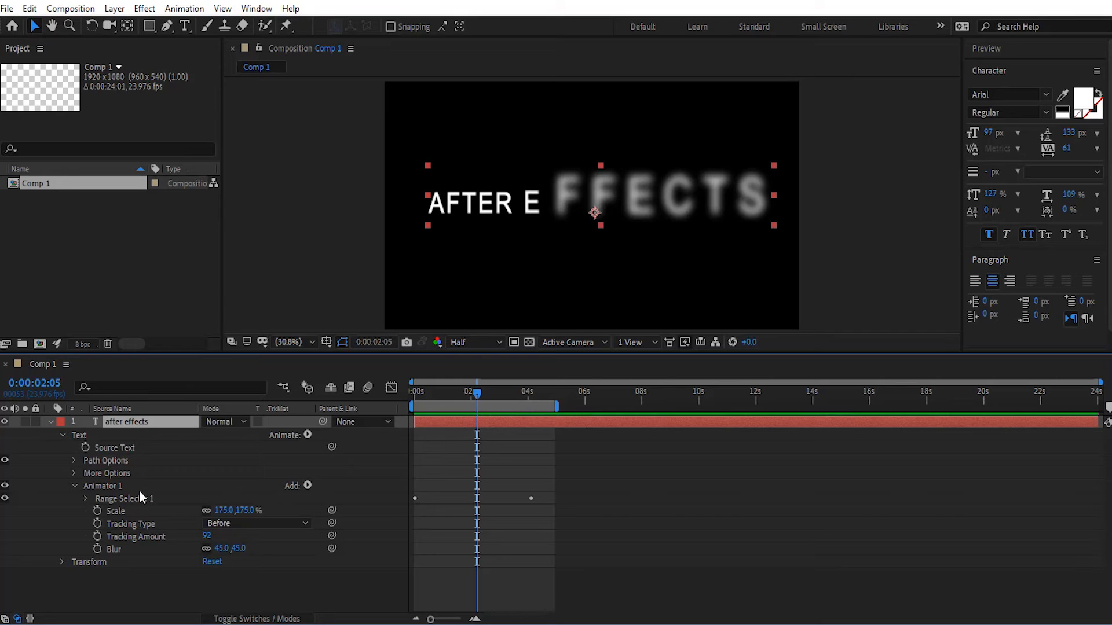
left_click(114, 512)
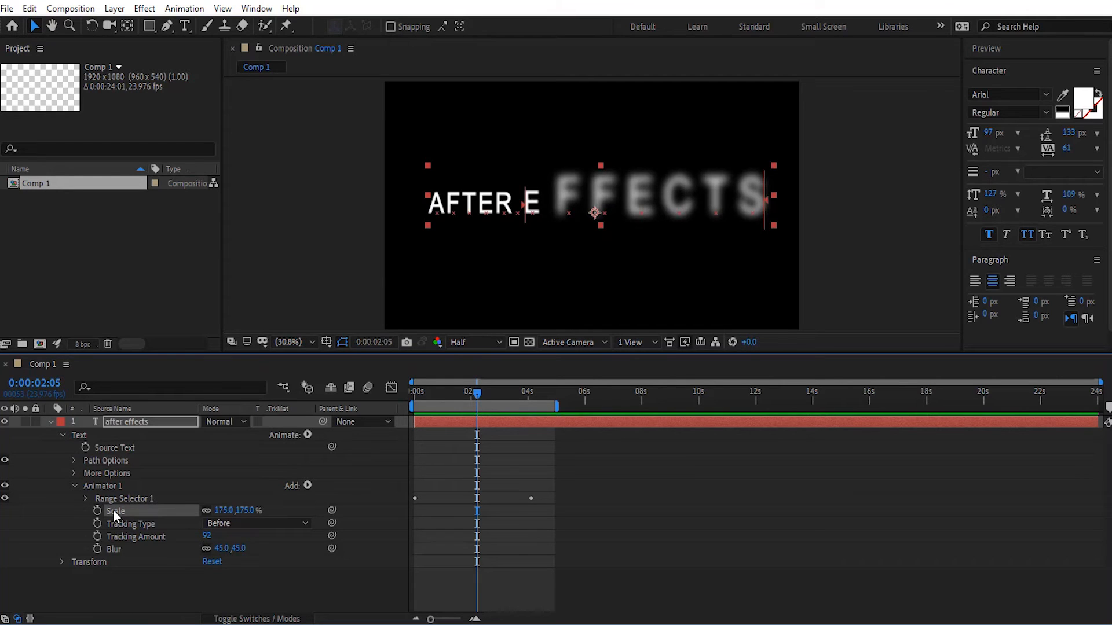
key("Delete")
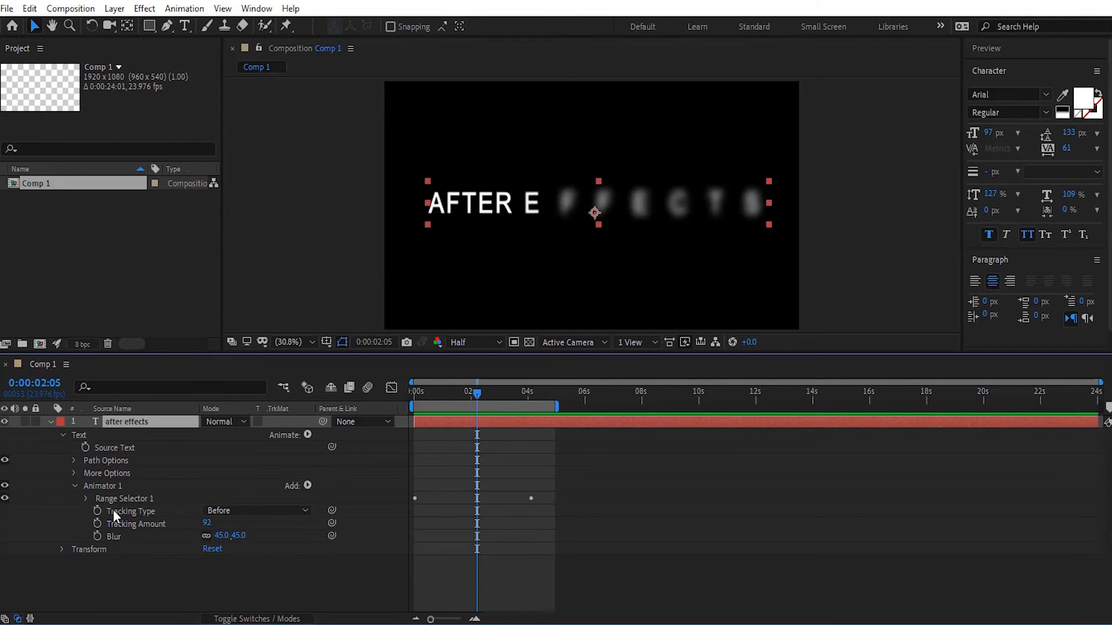
left_click(112, 537)
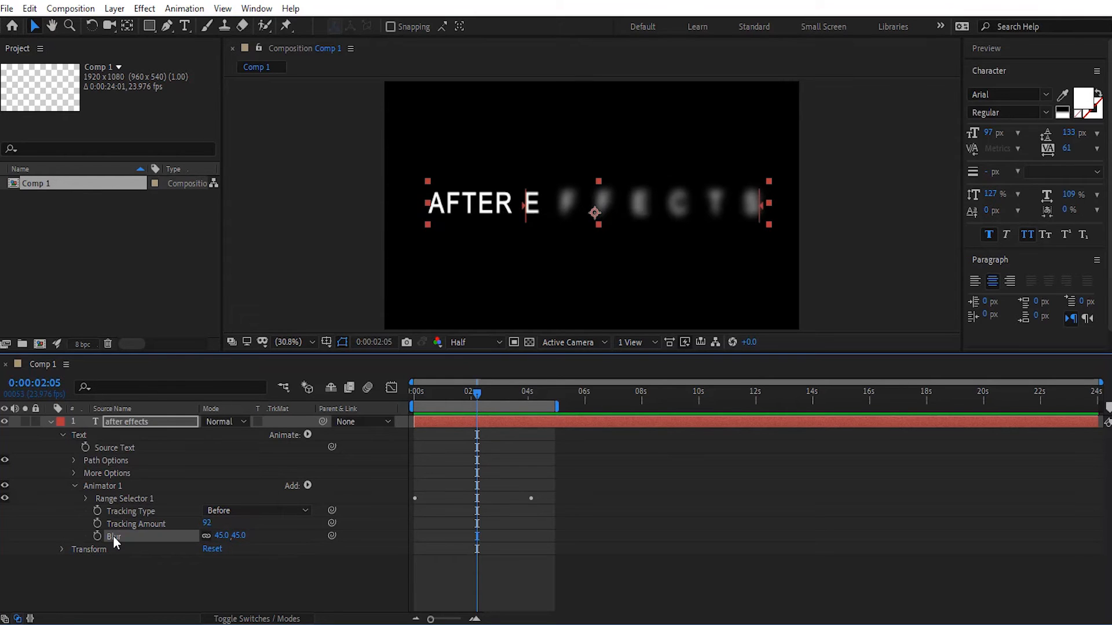
key("Delete")
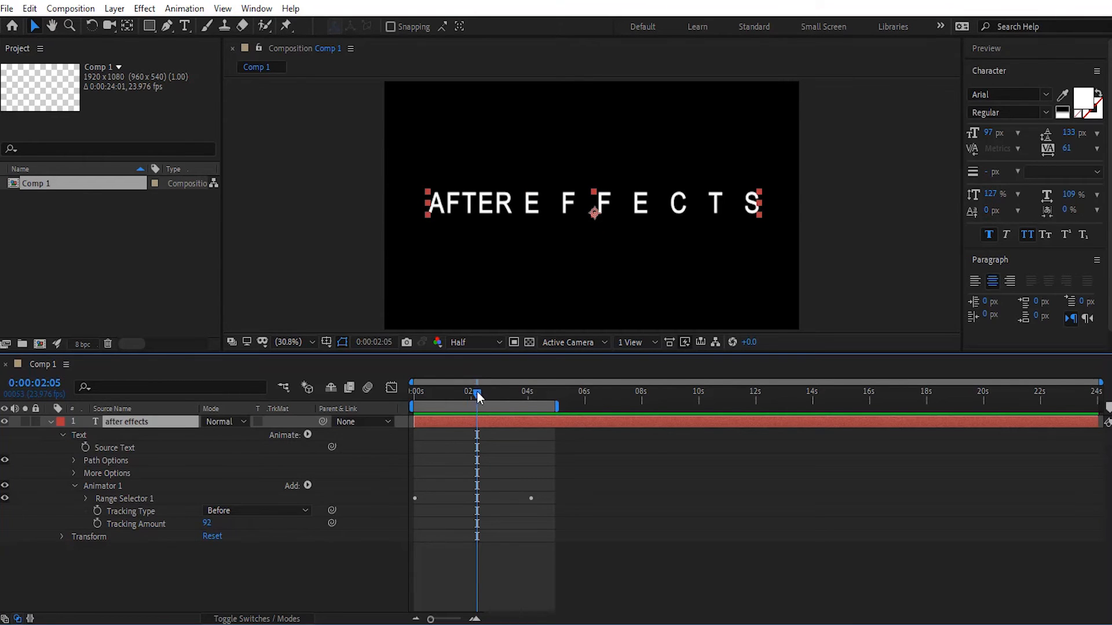
Preview the tracking-only text animation from time zero.
left_click_drag(477, 391, 402, 395)
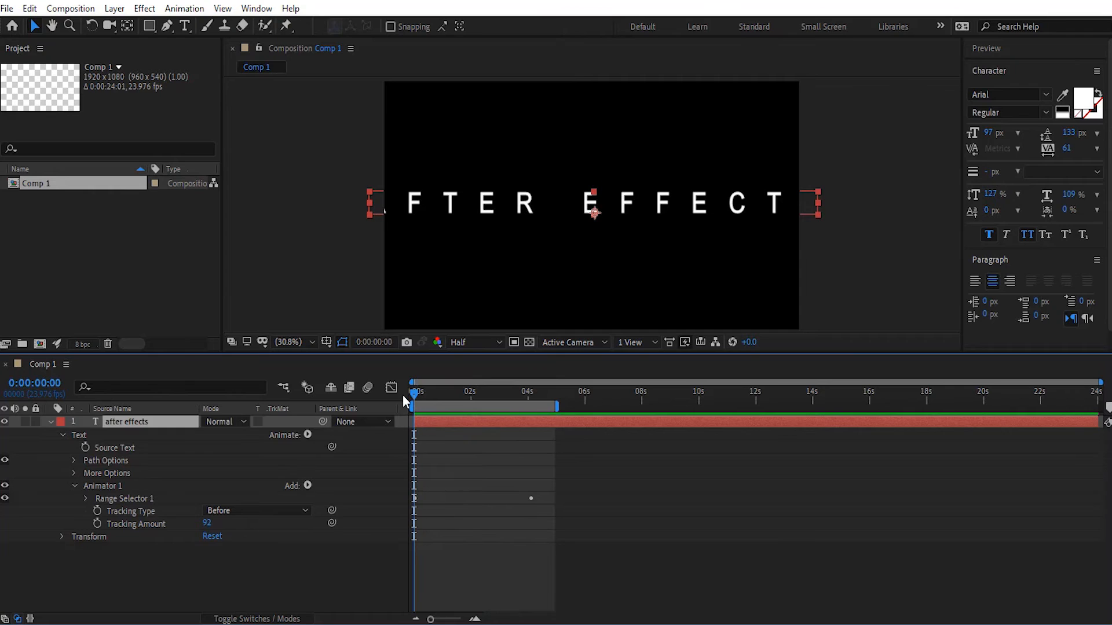
key("space")
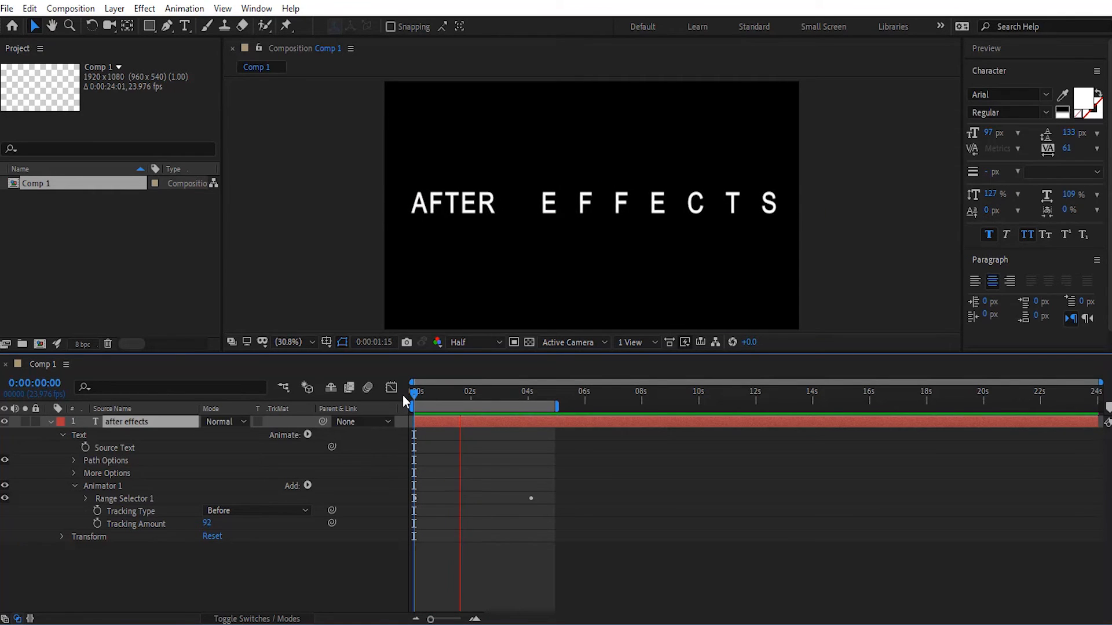
key("space")
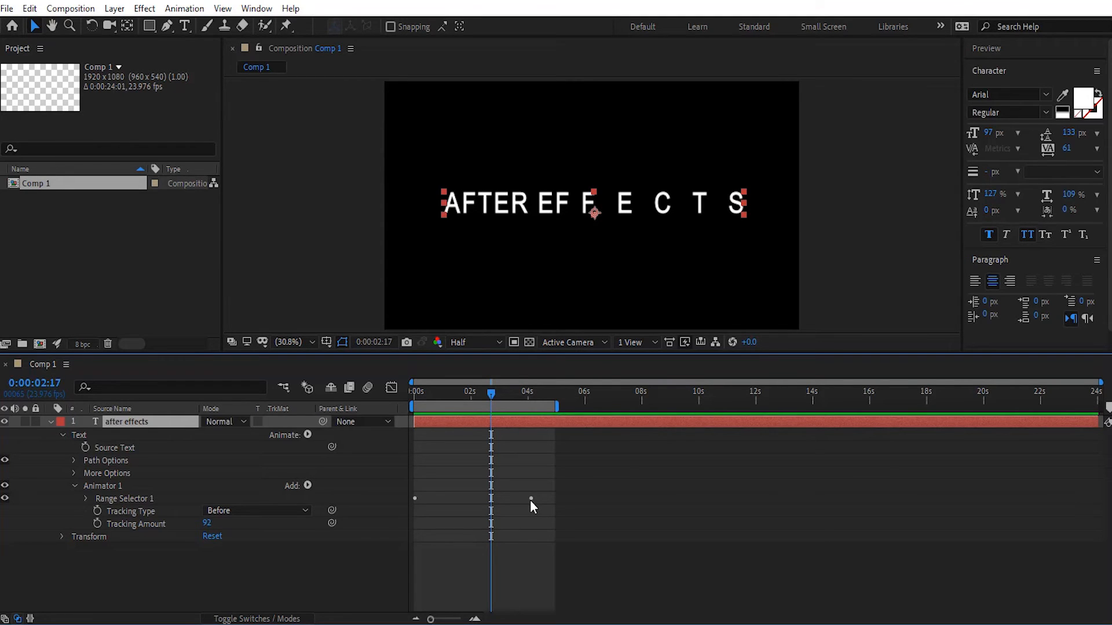
Add a Blur property to the existing Animator 1 using the text layer's Animate options.
left_click(115, 485)
left_click(308, 434)
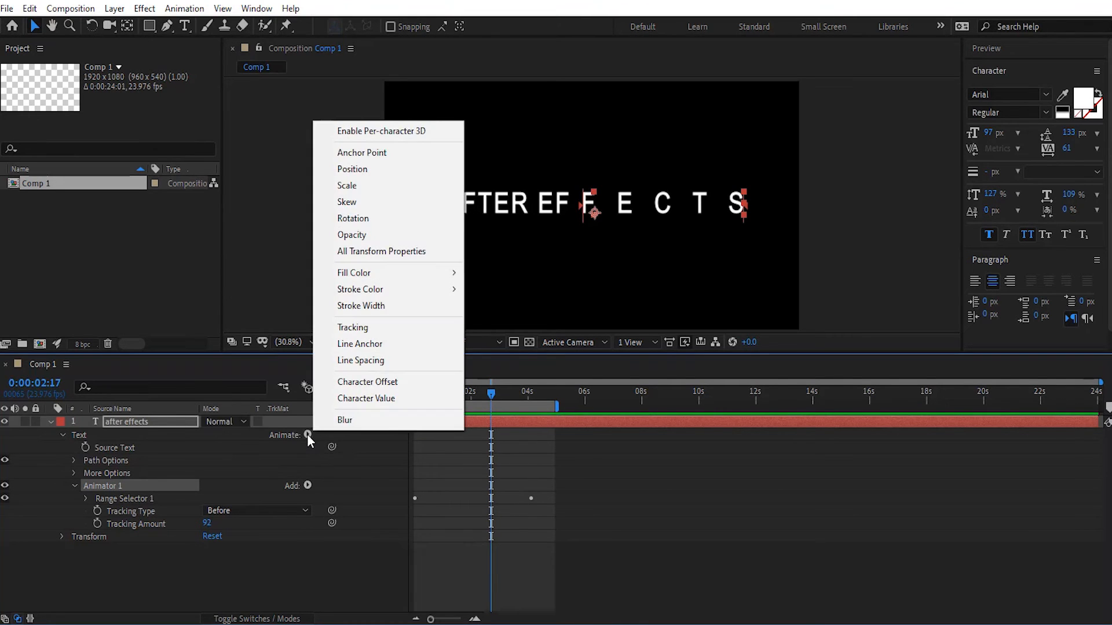
left_click(345, 421)
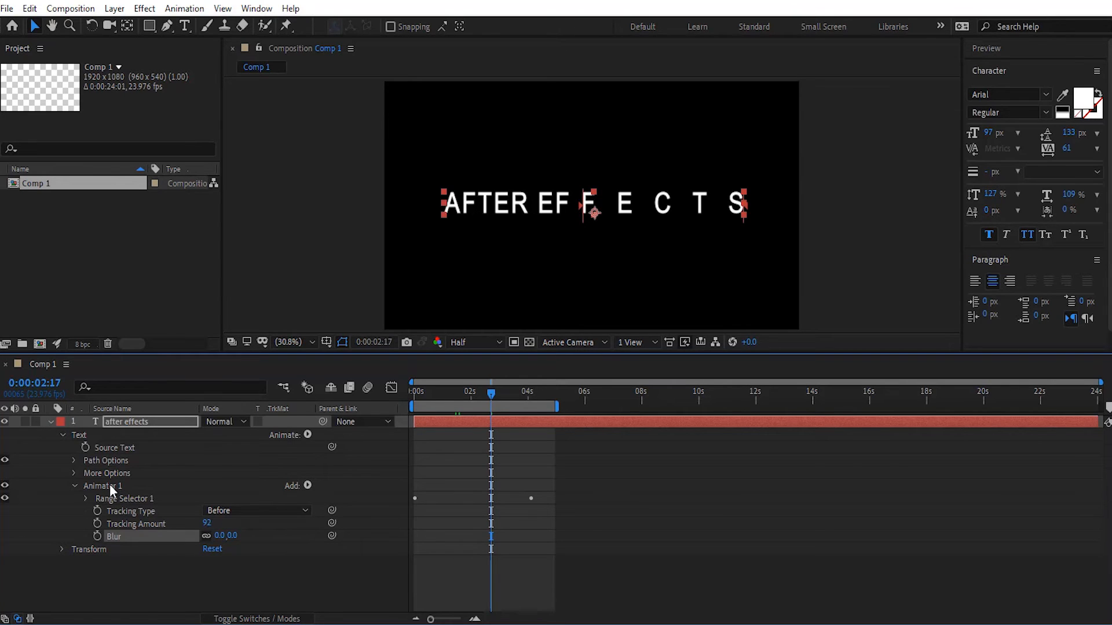
Delete the Blur property from Animator 1 and add Blur to the text layer as a separate animator.
key("Delete")
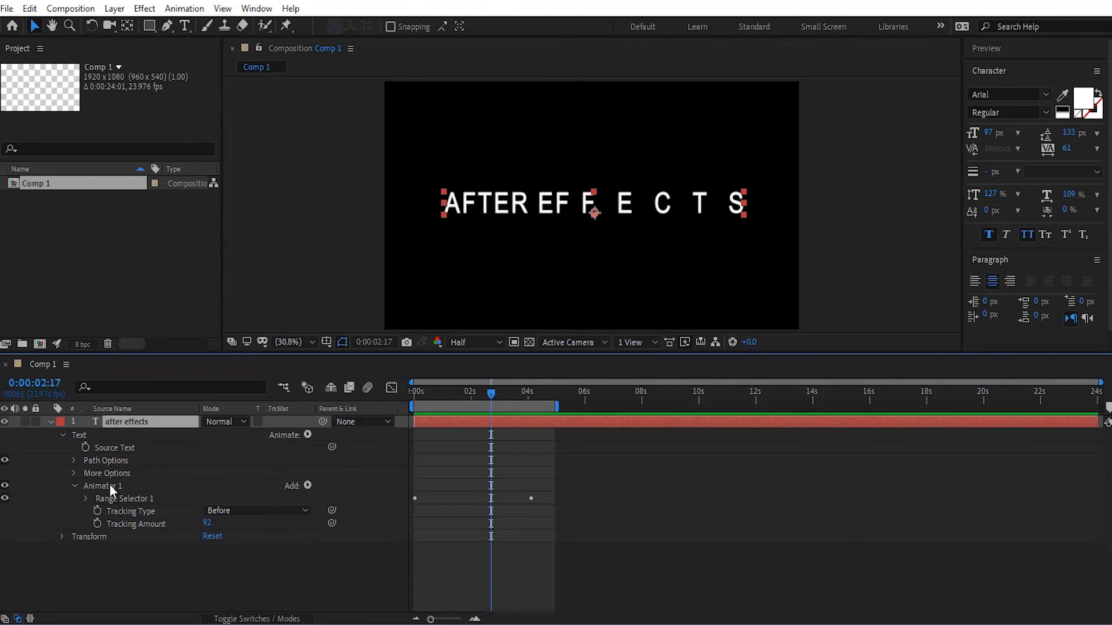
double_click(109, 422)
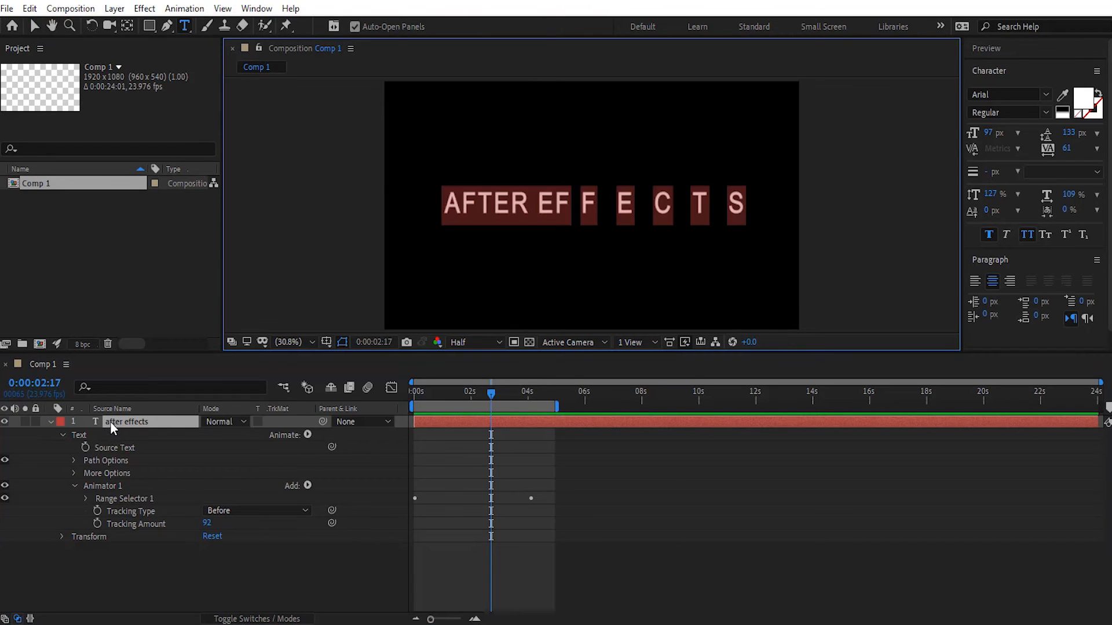
left_click(307, 435)
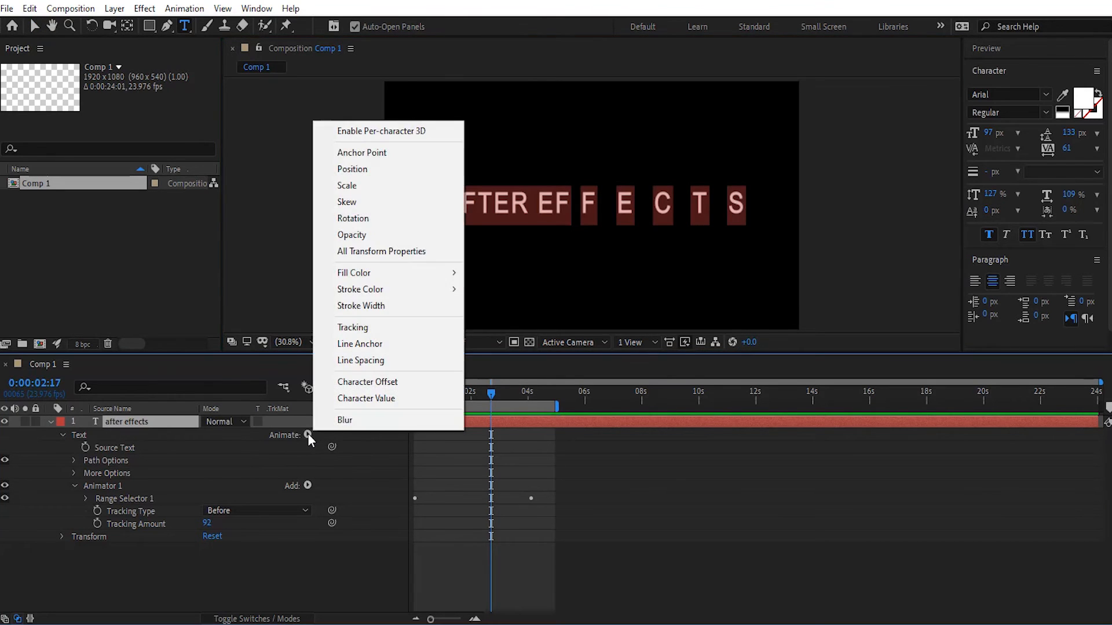
left_click(349, 422)
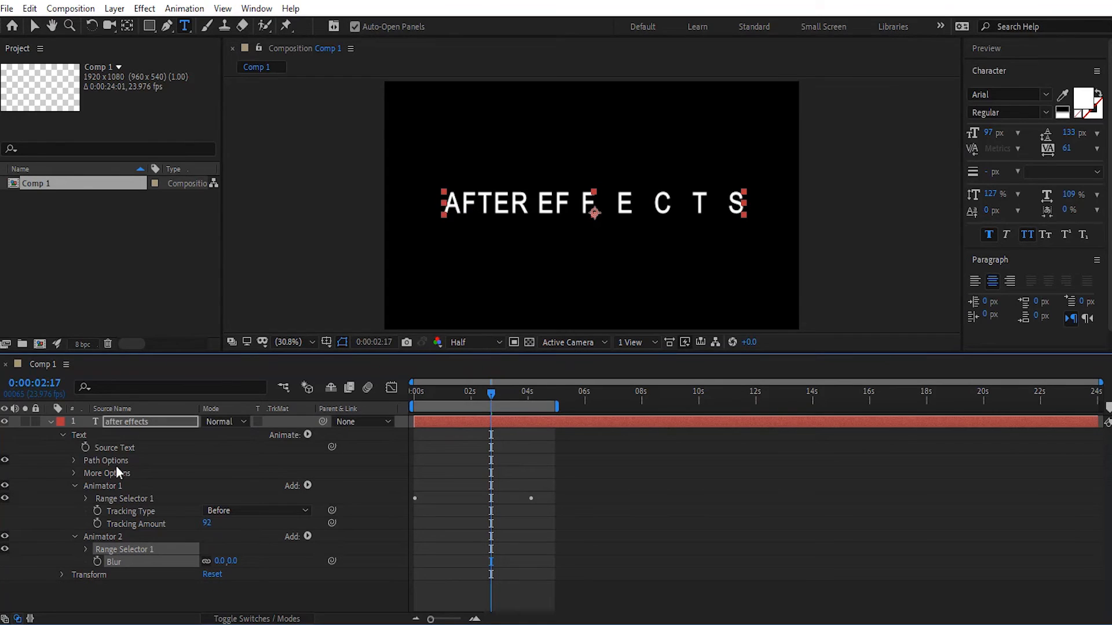
Keyframe Start in Animator 2's Range Selector 1 from 0 at about 0:00:01:06 to 100 at 0:00:03:05.
left_click(125, 422)
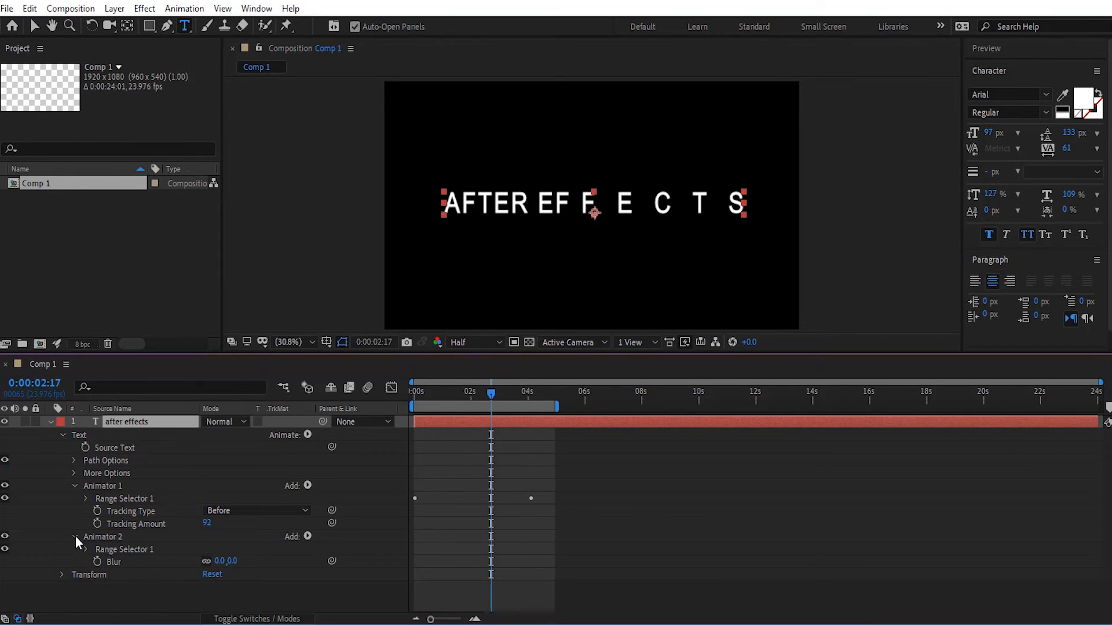
left_click(74, 486)
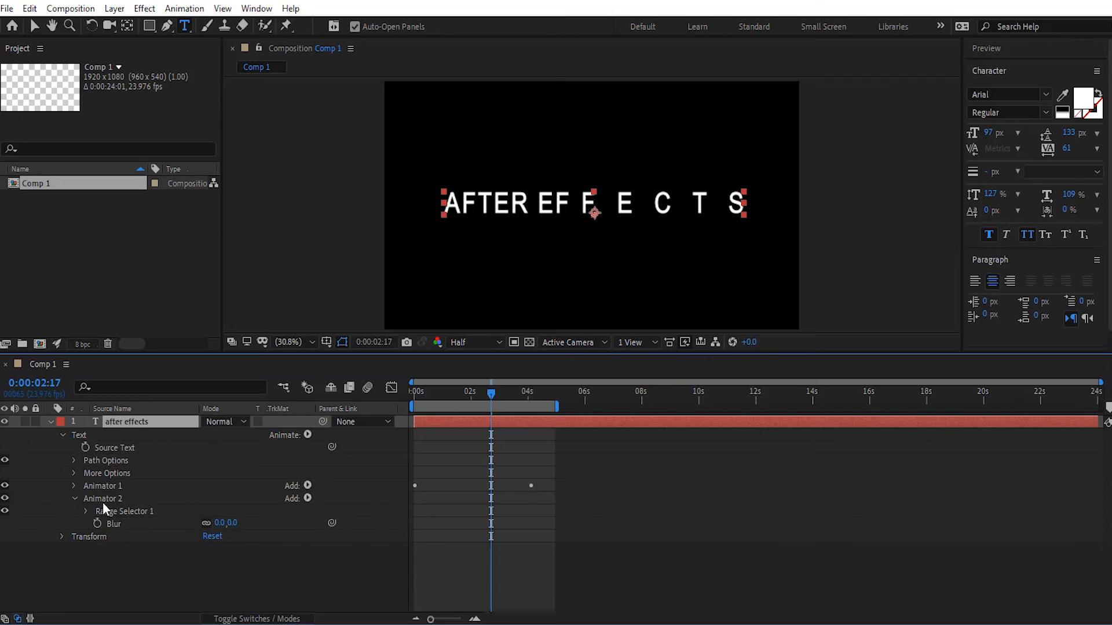
left_click(86, 512)
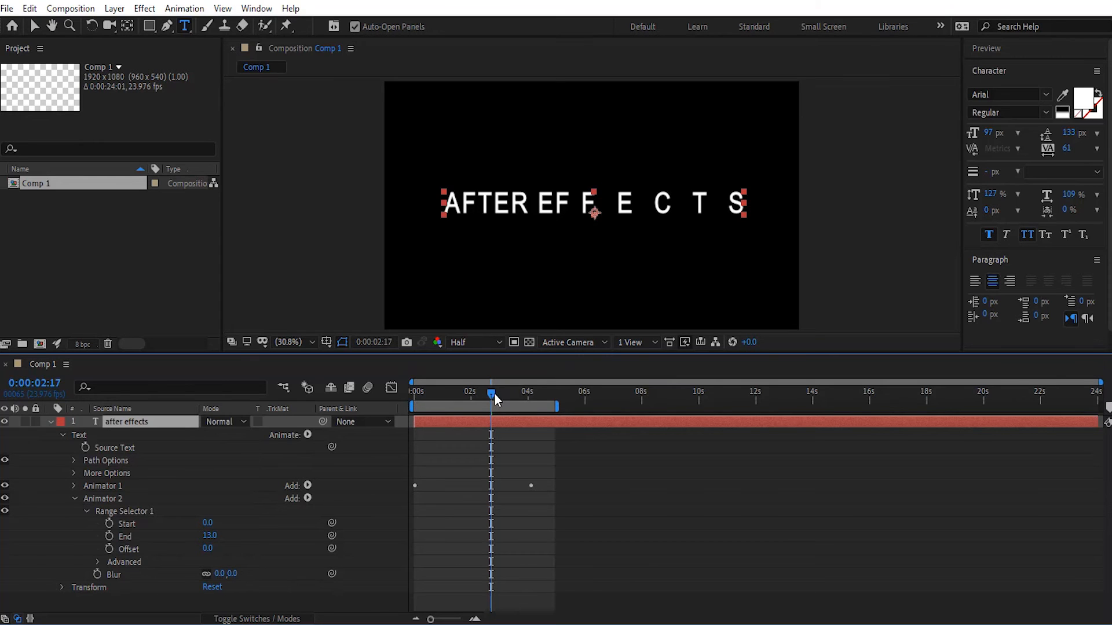
left_click_drag(495, 394, 404, 399)
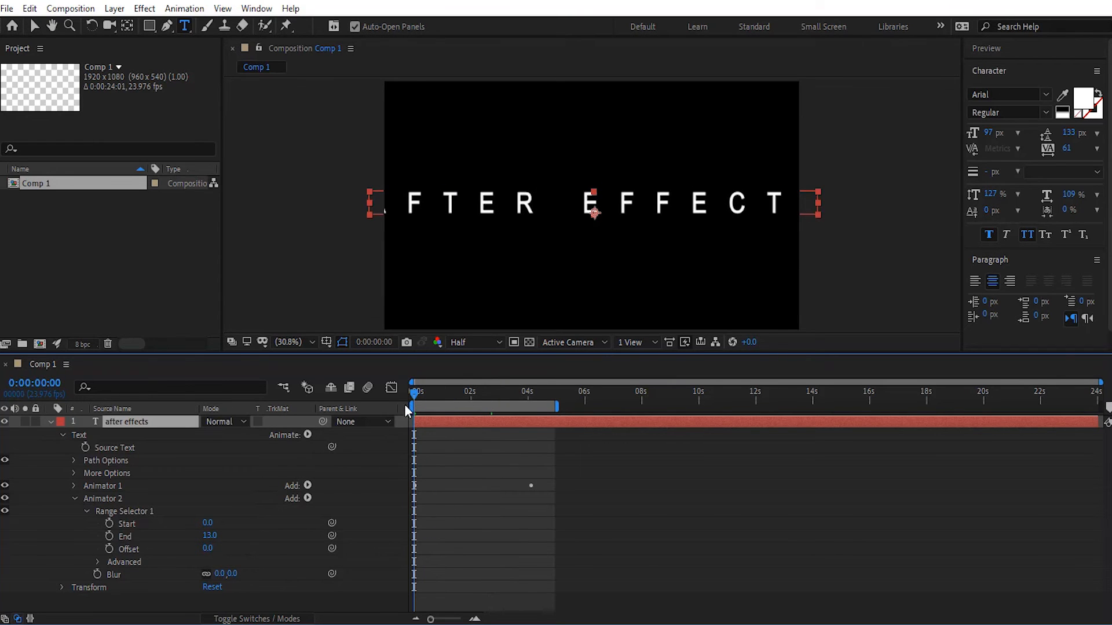
left_click(111, 524)
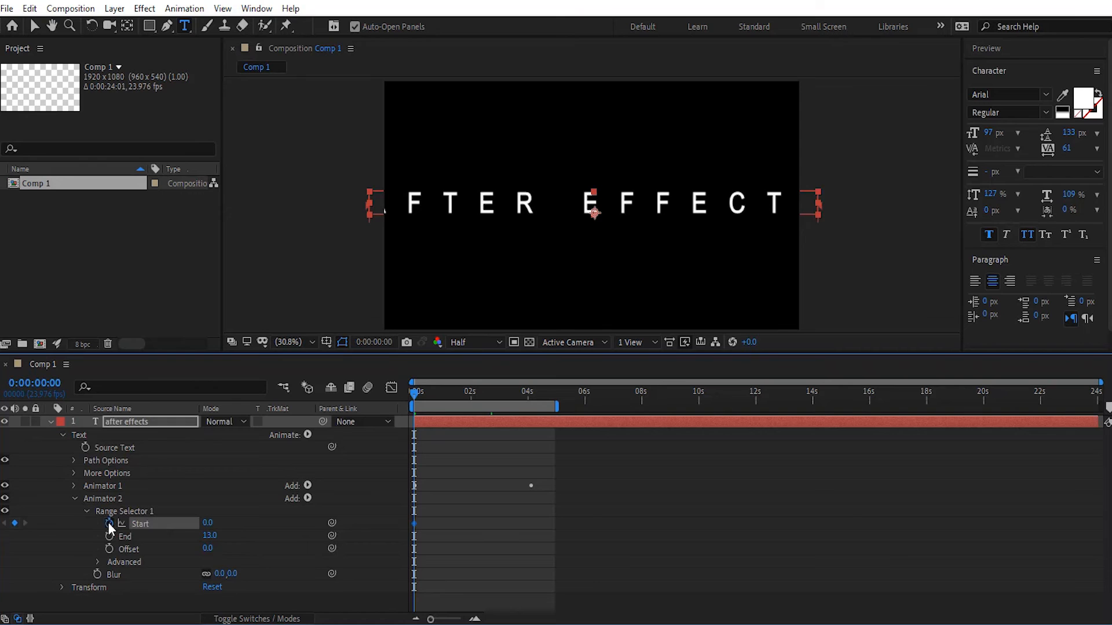
left_click_drag(415, 392, 505, 417)
left_click_drag(207, 523, 235, 529)
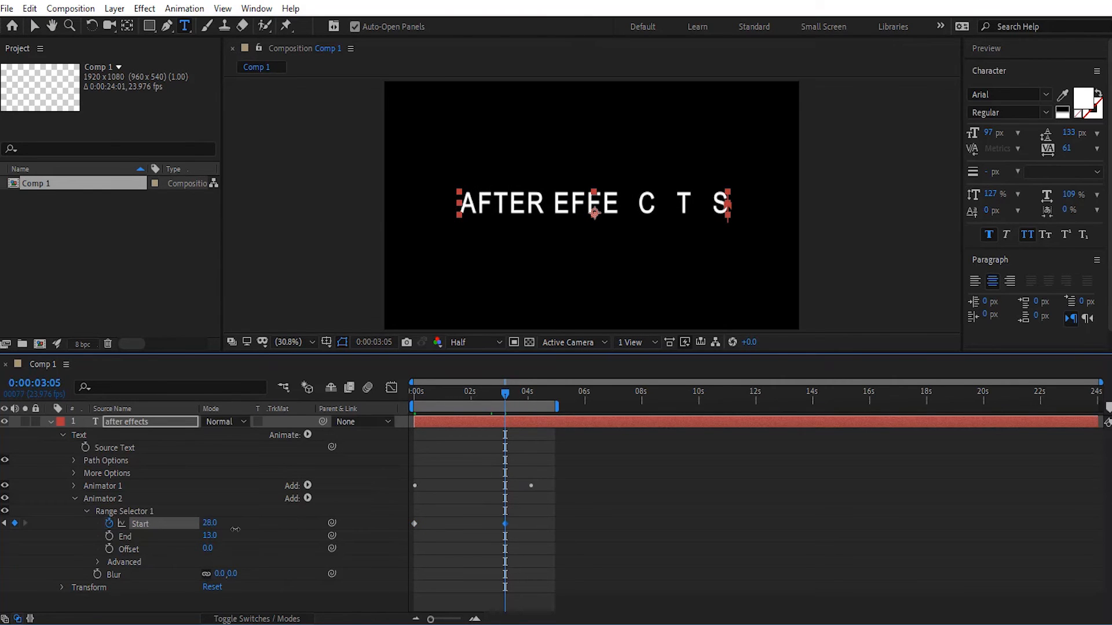
left_click(210, 524)
type("100")
key("Return")
left_click_drag(414, 524, 451, 523)
Set Animator 2's Blur to 61.0 and preview the blur animation from time zero.
left_click_drag(218, 574, 260, 574)
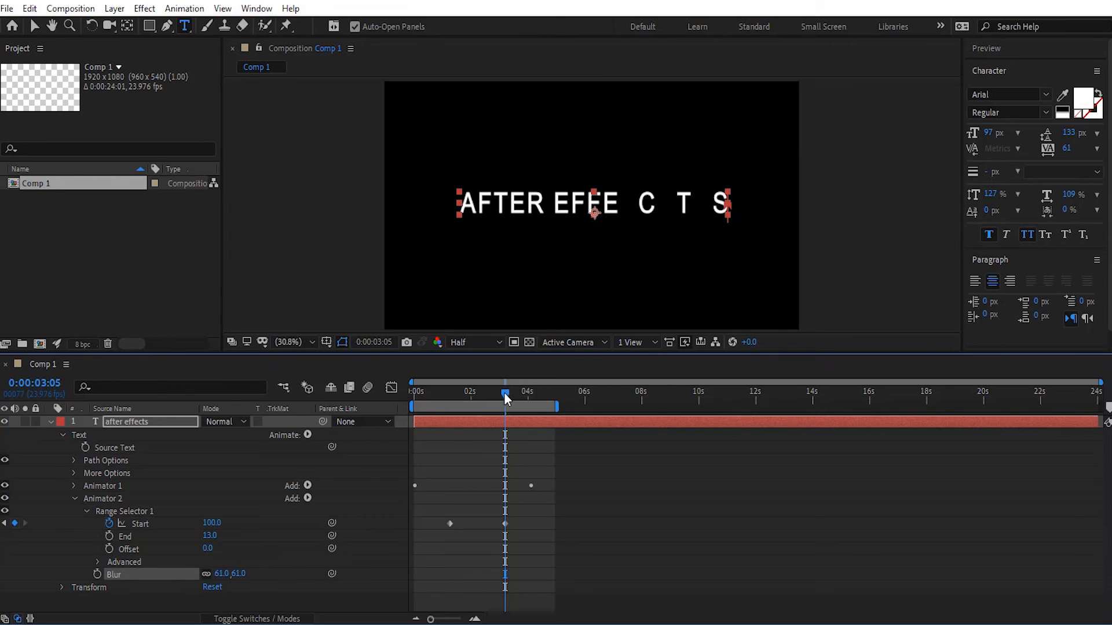
left_click_drag(504, 392, 408, 409)
key("space")
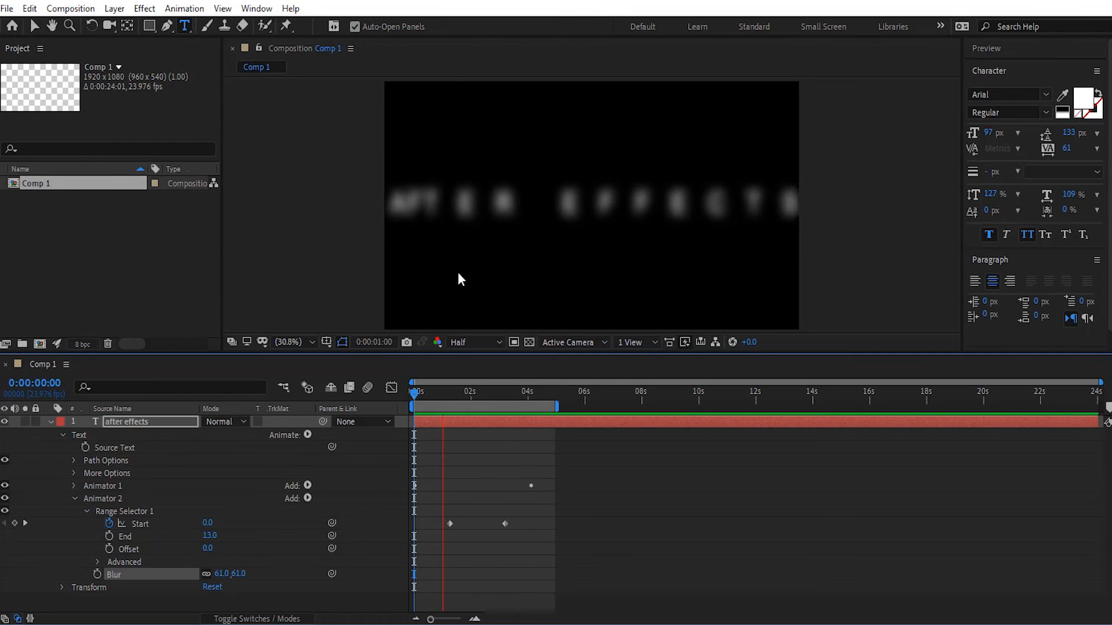
key("space")
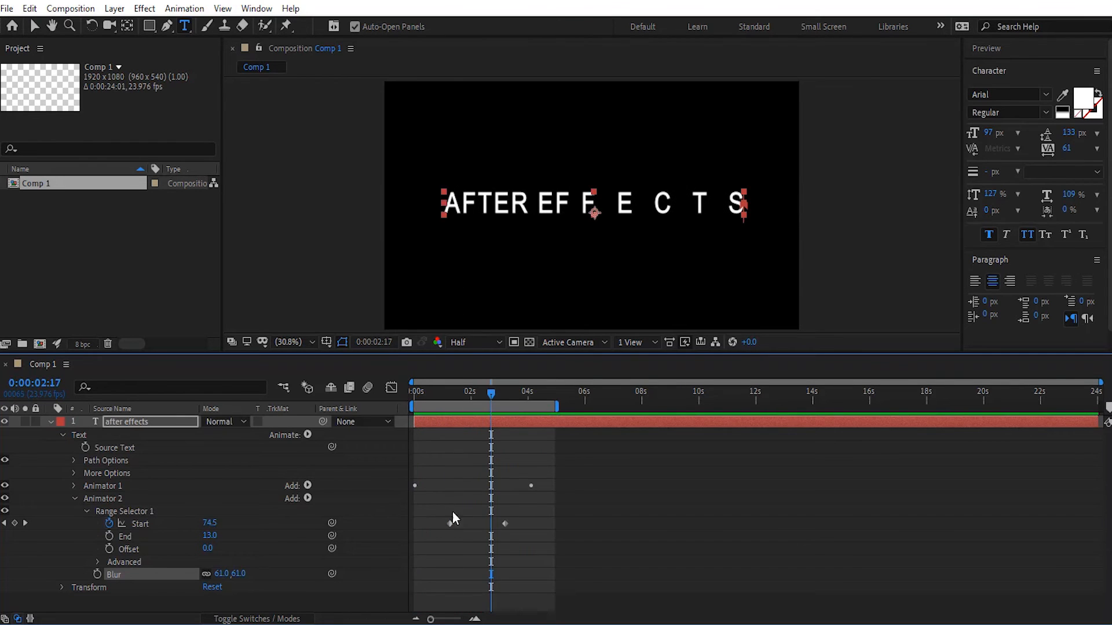
left_click(447, 402)
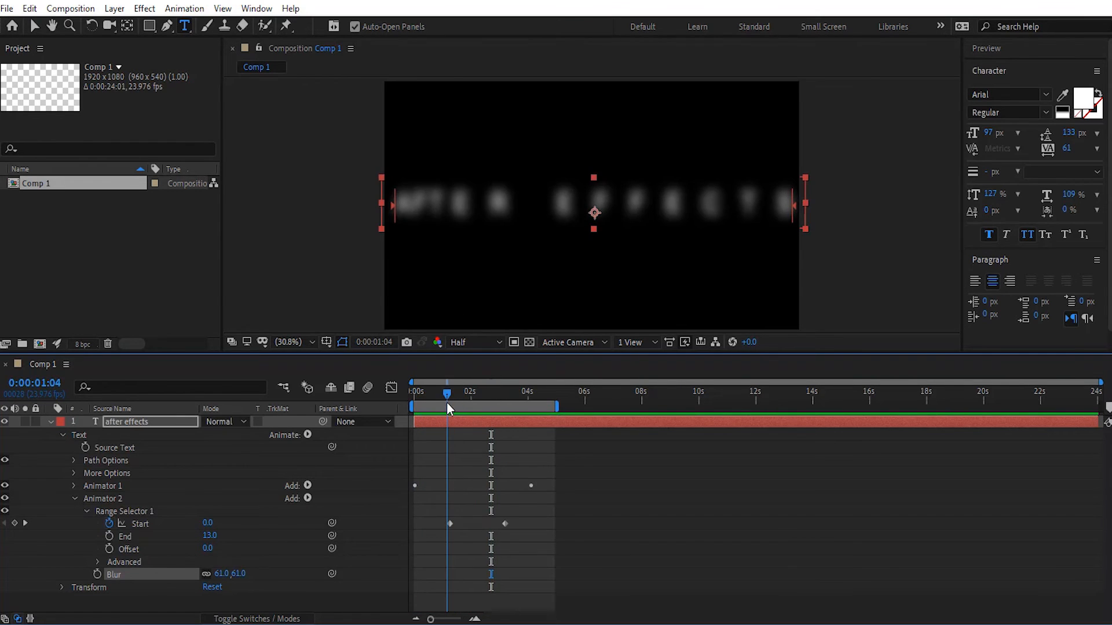
left_click_drag(446, 402, 466, 430)
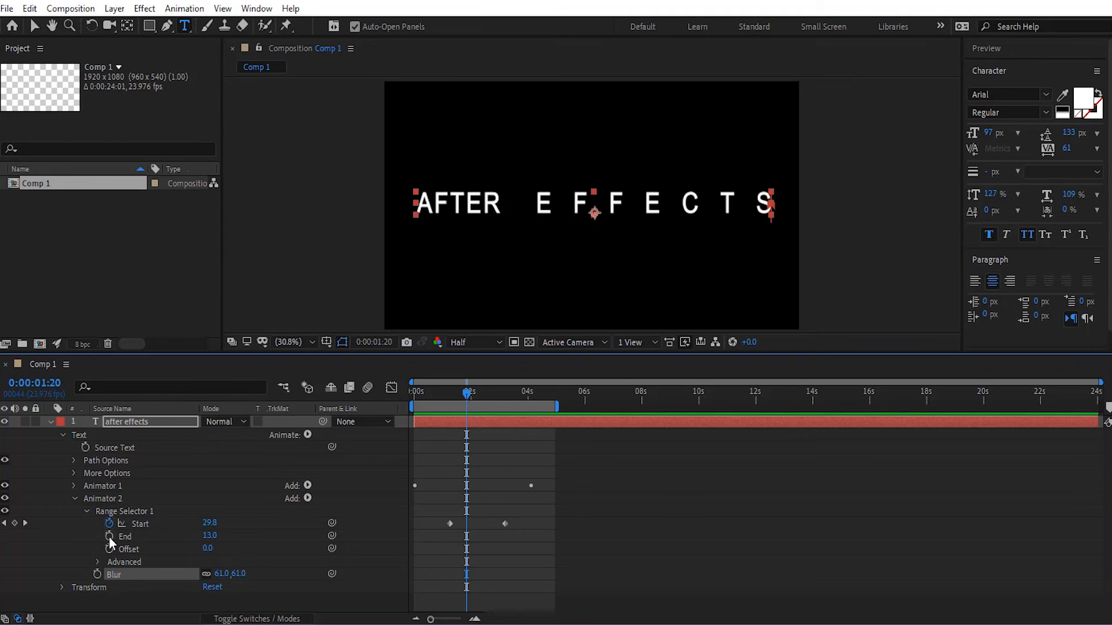
Keyframe End in Animator 2's range selector from 131.0 at 0:00:02:10 to 0 at 0:00:03:21.
left_click(482, 393)
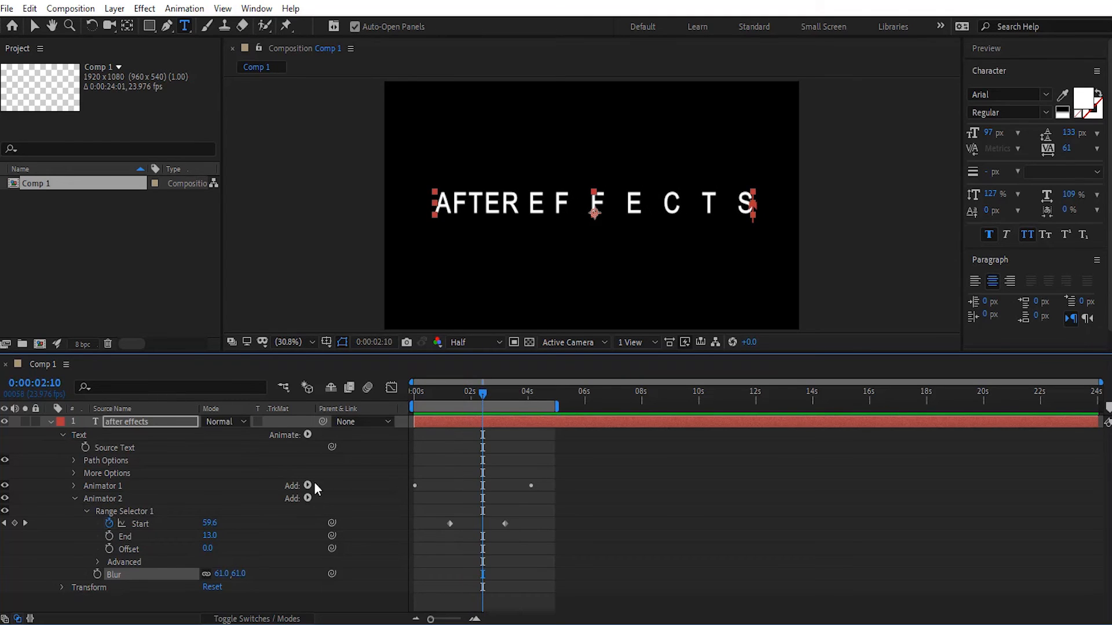
left_click(108, 538)
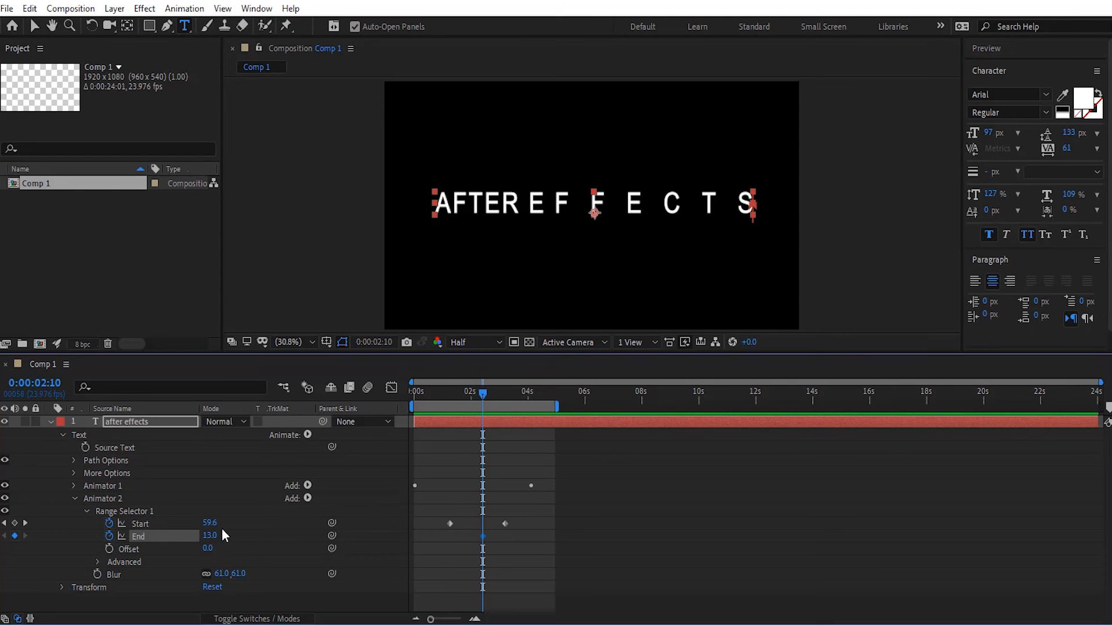
left_click_drag(223, 529, 290, 534)
left_click_drag(482, 397, 524, 404)
left_click_drag(214, 536, 78, 544)
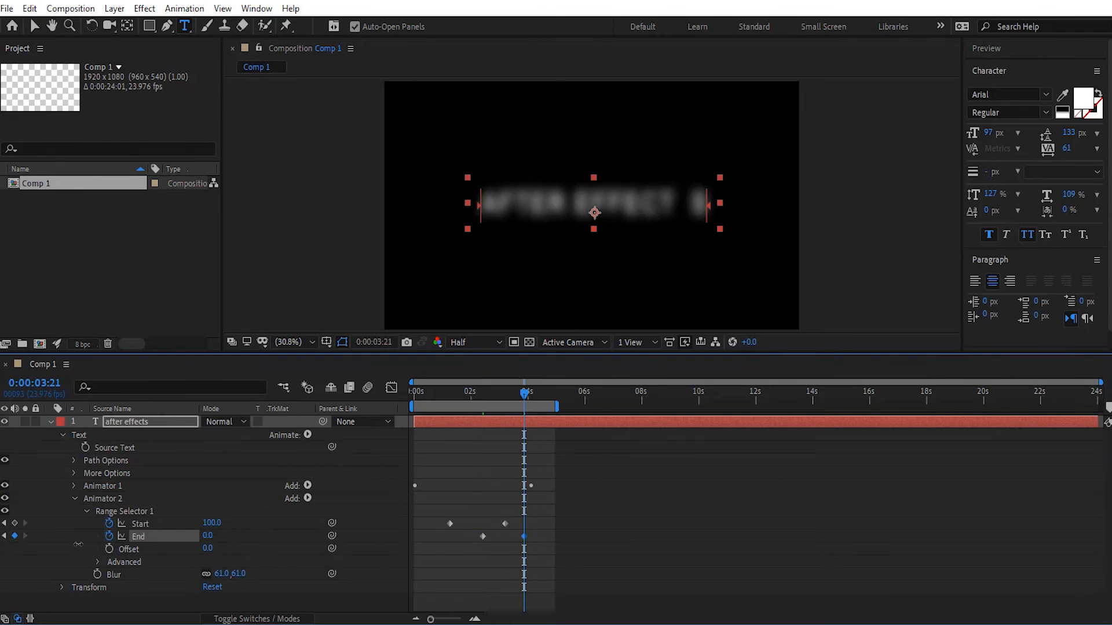
Preview the text animation with both Start and End keyframed, and scrub back to 0:00:03:01.
key("space")
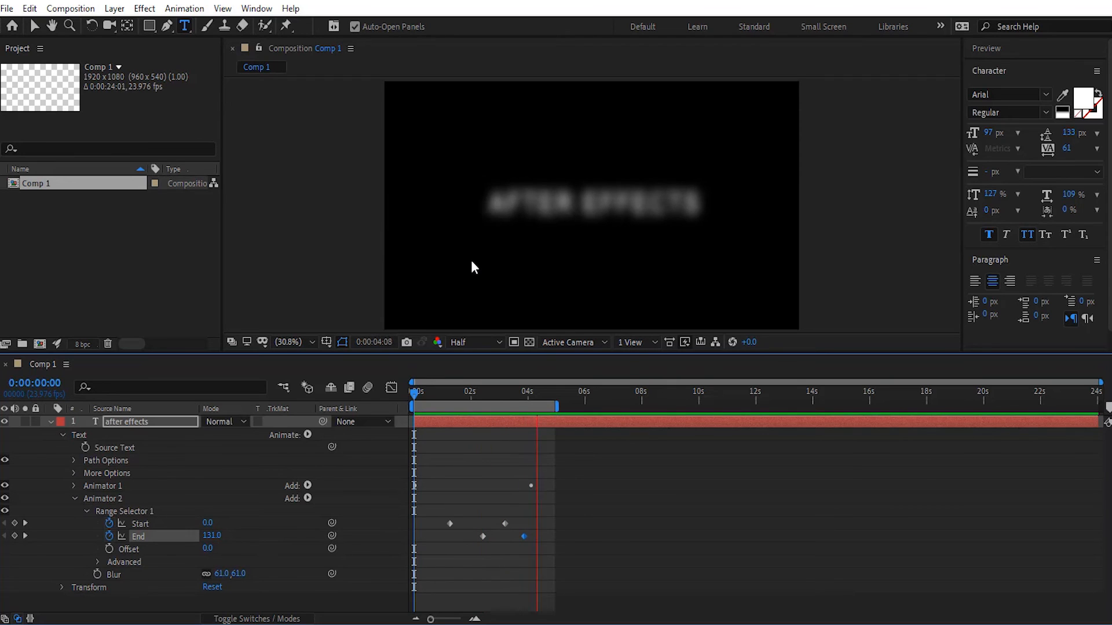
left_click(542, 391)
left_click_drag(543, 394, 501, 394)
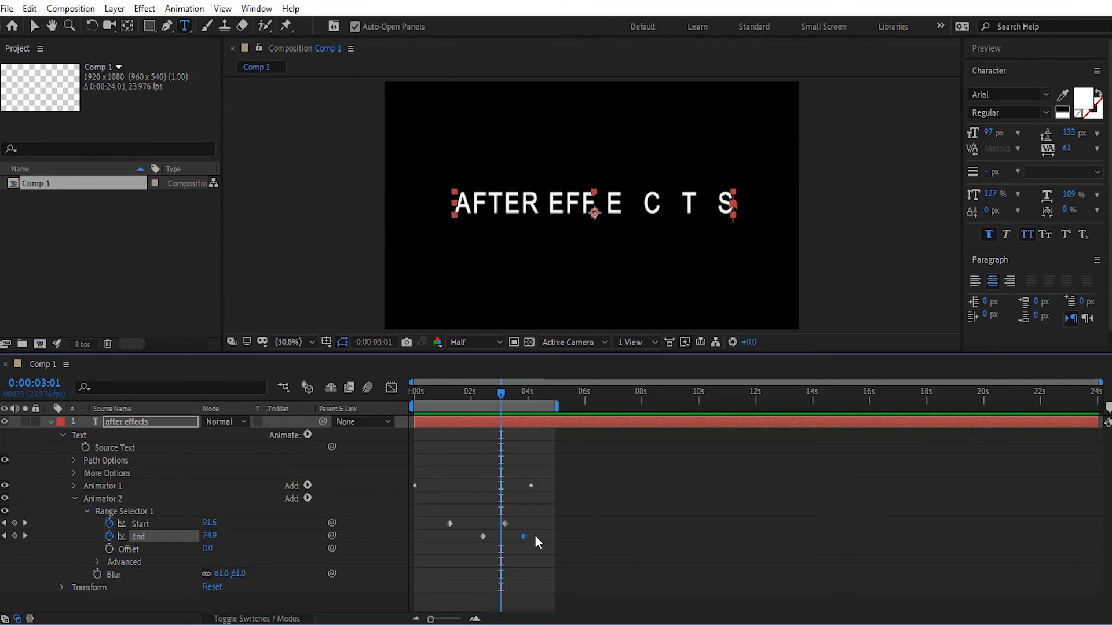
Remove the End keyframes from Animator 2's range selector and set its Start keyframe at 0:00:03:05 to 711.0.
left_click(108, 538)
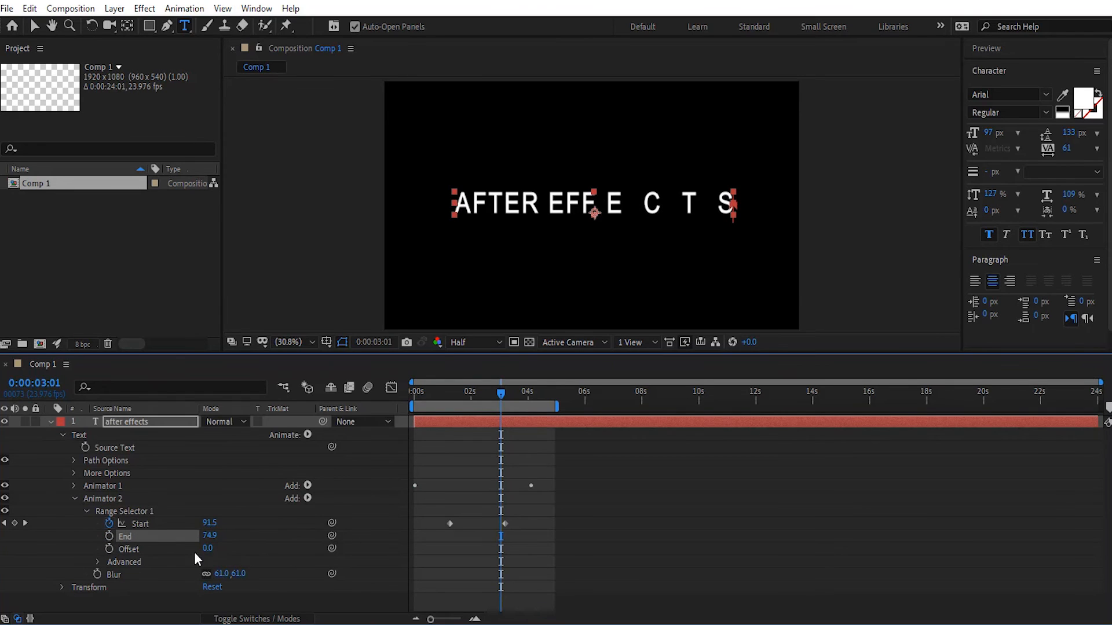
left_click(24, 523)
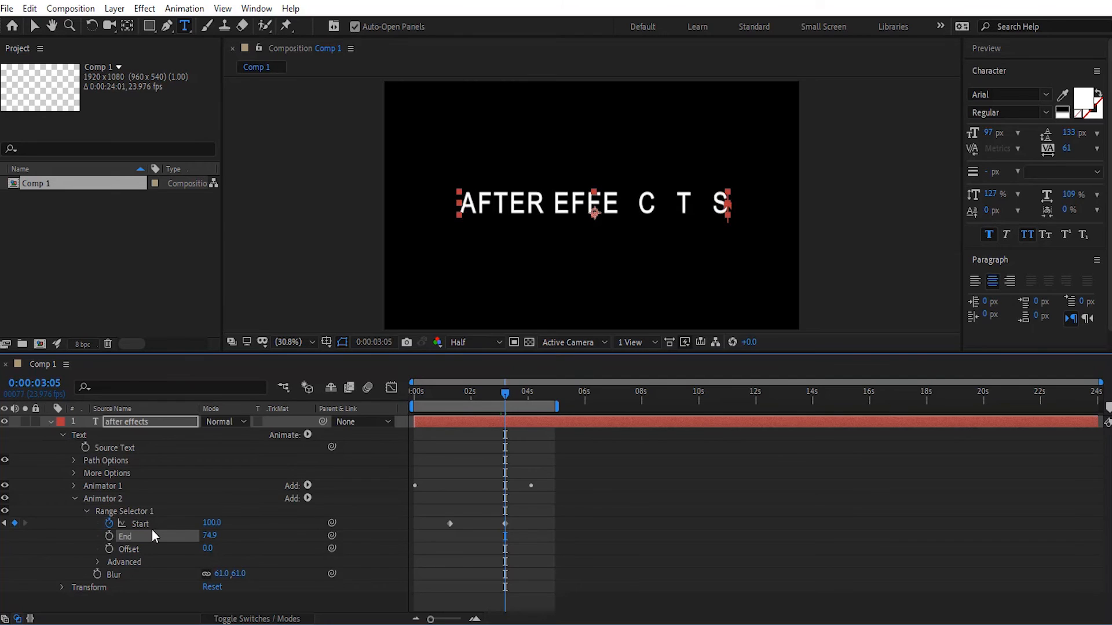
left_click_drag(212, 523, 649, 512)
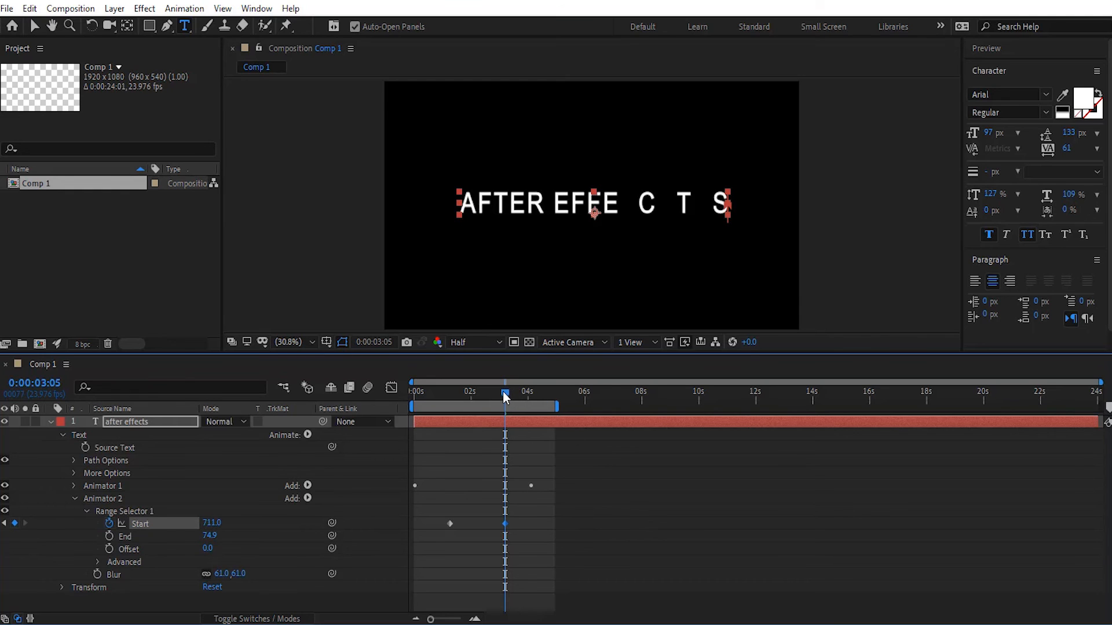
Add a Start keyframe of 191.0 at 0:00:00:08 to Animator 2's range selector.
left_click_drag(505, 392, 451, 416)
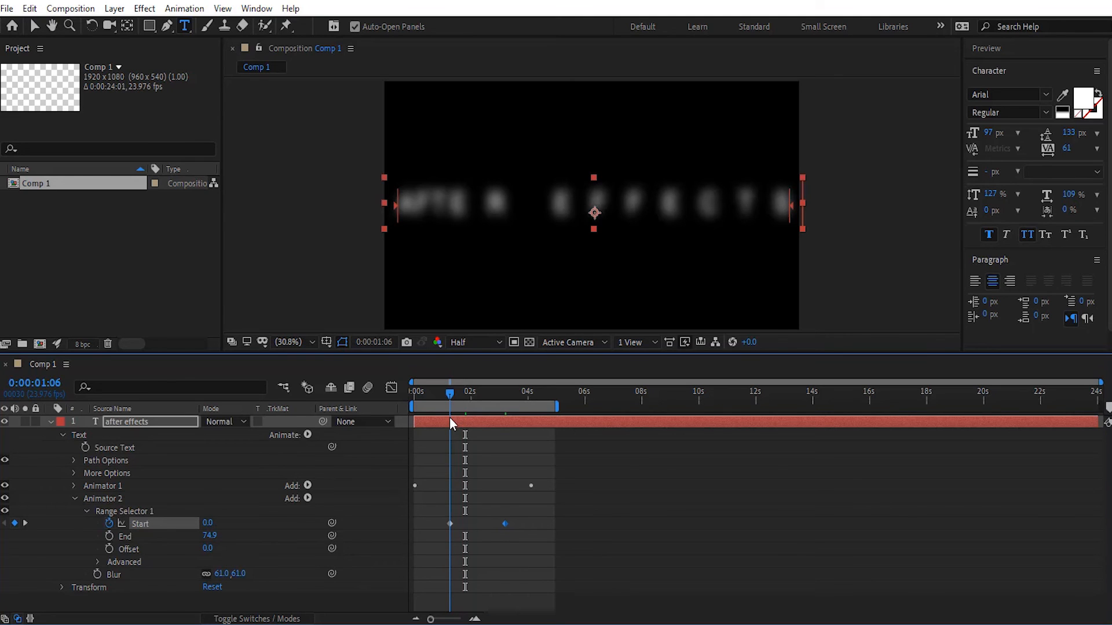
left_click_drag(449, 418, 423, 446)
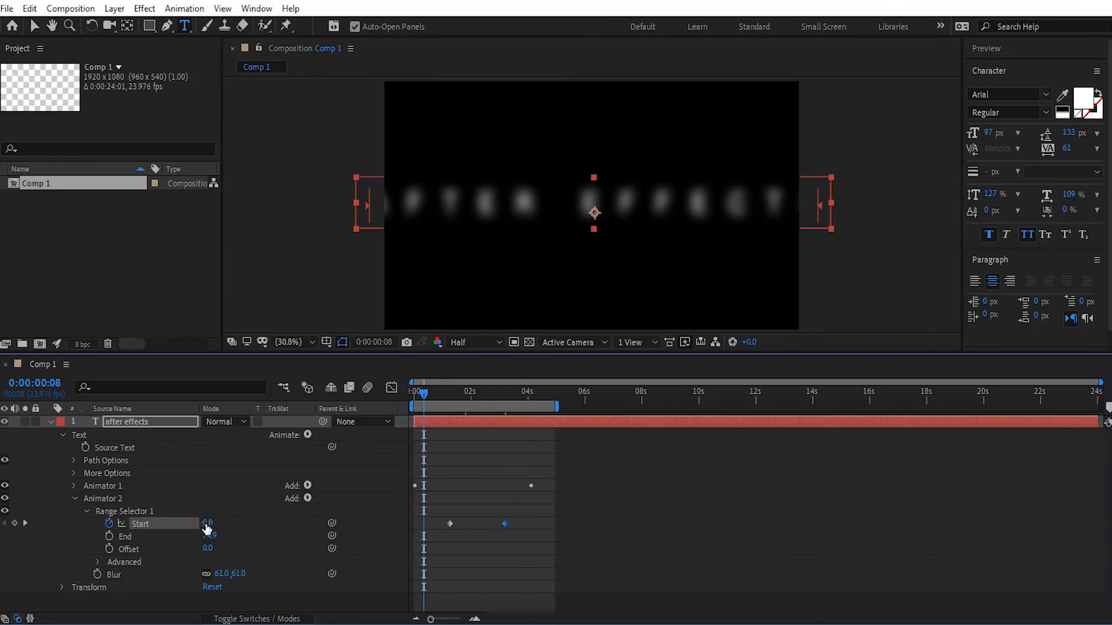
left_click_drag(207, 524, 280, 522)
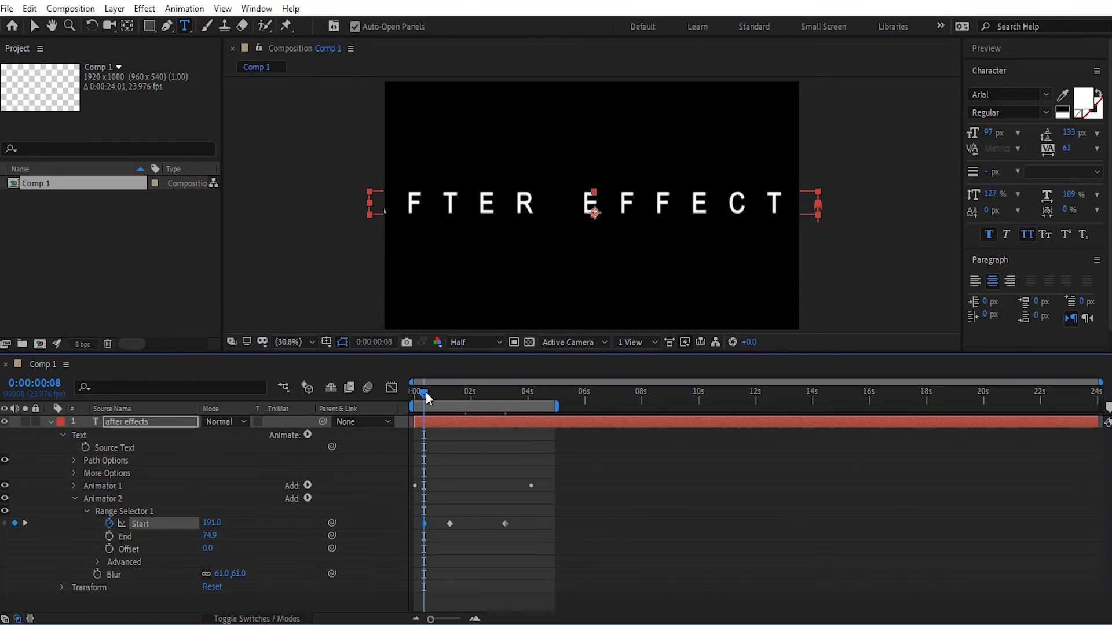
Preview the text animation from time zero with the three Start keyframes.
left_click_drag(425, 392, 395, 406)
key("space")
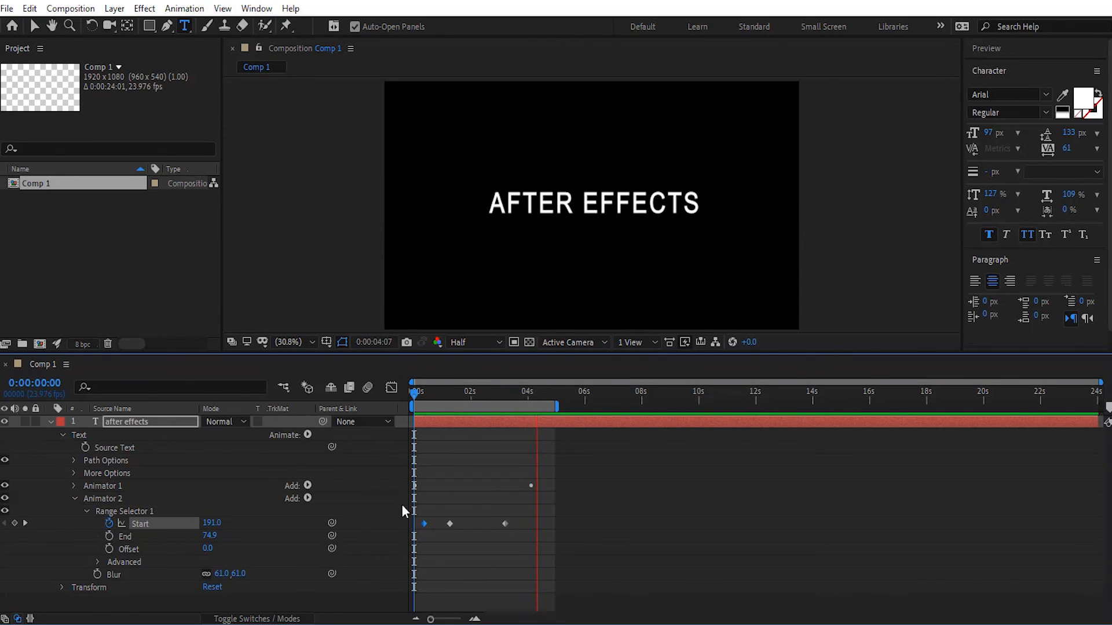
key("space")
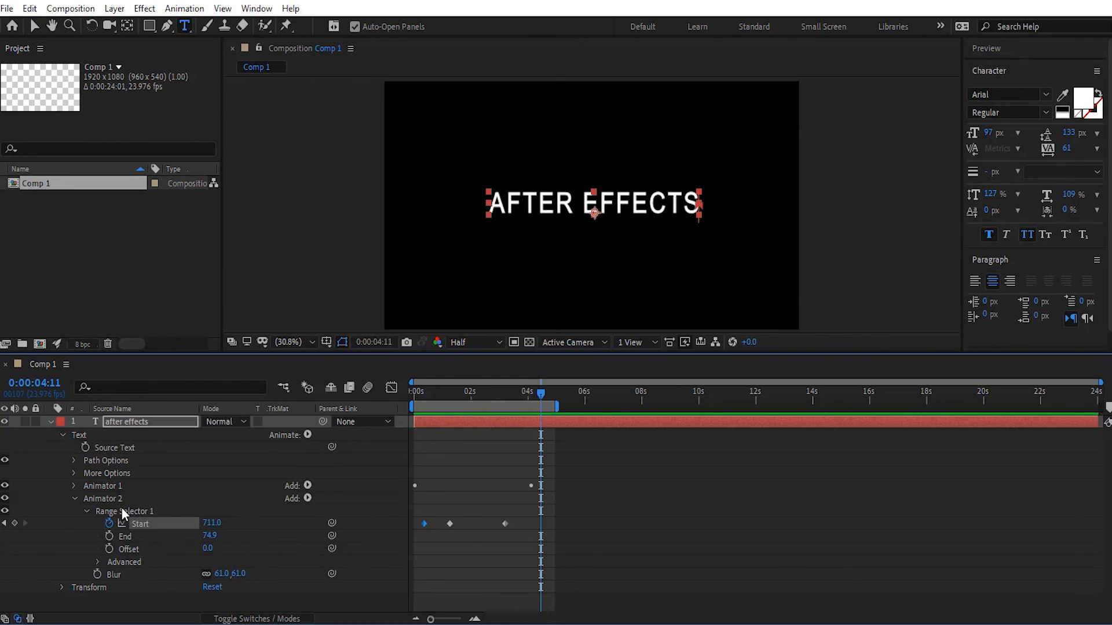
Delete Animator 2's Start keyframes and the whole animator, keeping Animator 1's tracking animation.
left_click(75, 487)
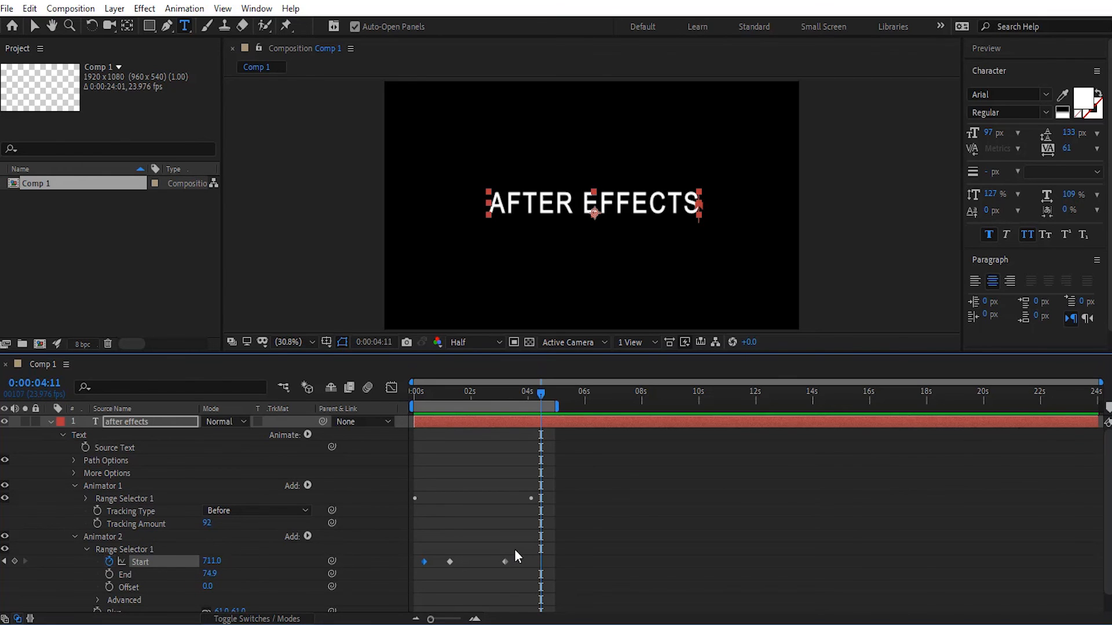
left_click_drag(515, 550, 421, 567)
key("Delete")
scroll(144, 560, "down", 2)
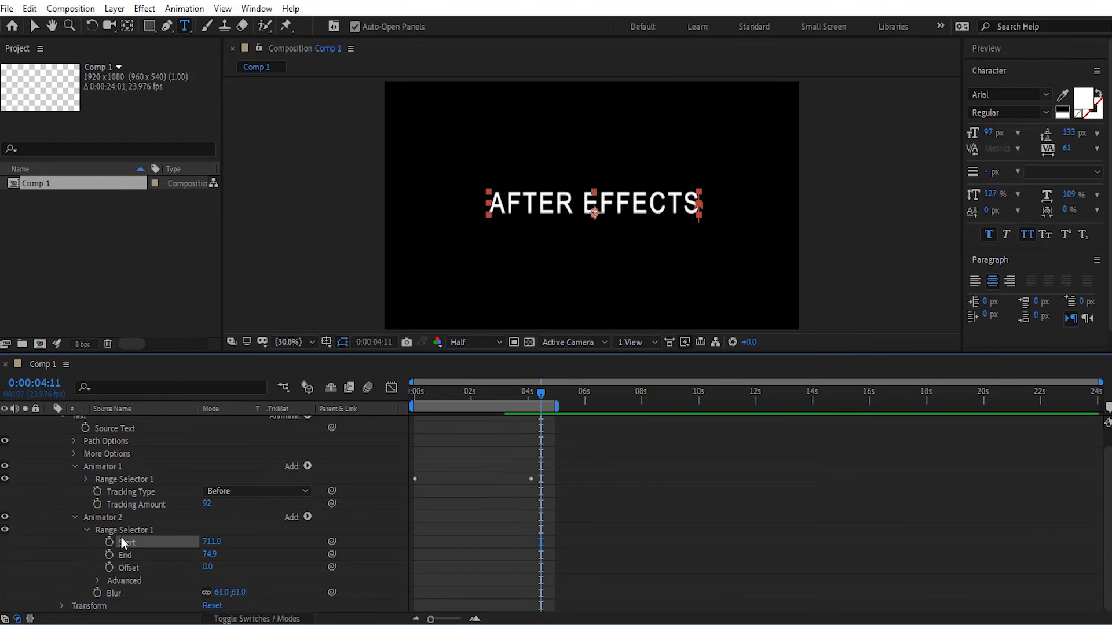
left_click(109, 517)
key("Delete")
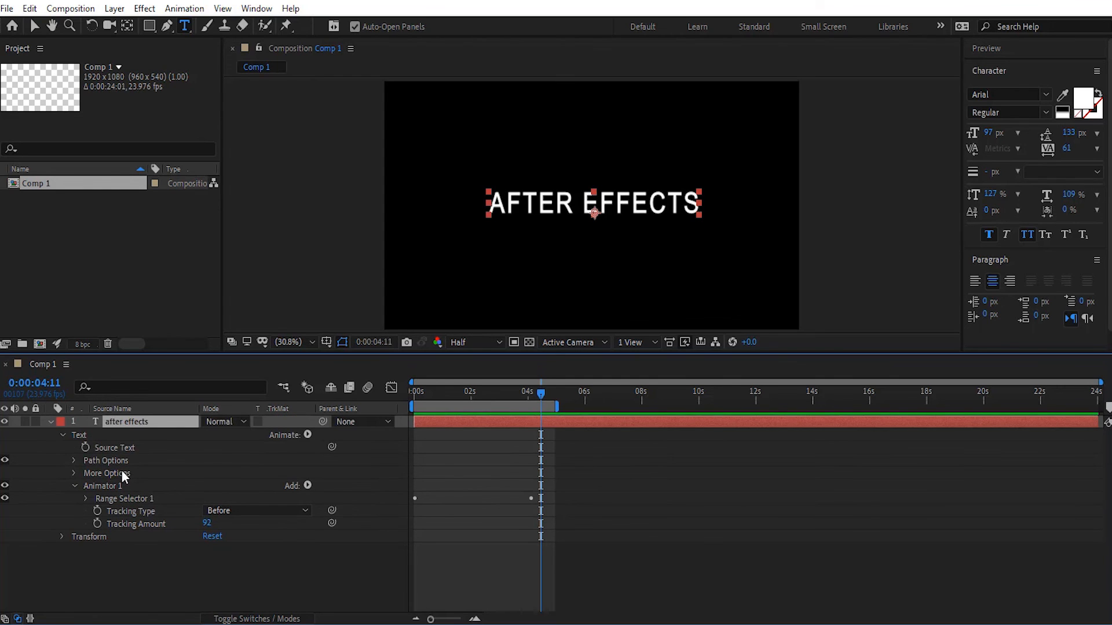
Add a Character Offset animator to the text layer, expand its range selector, and move the current time to 0:00:01:00.
left_click(306, 435)
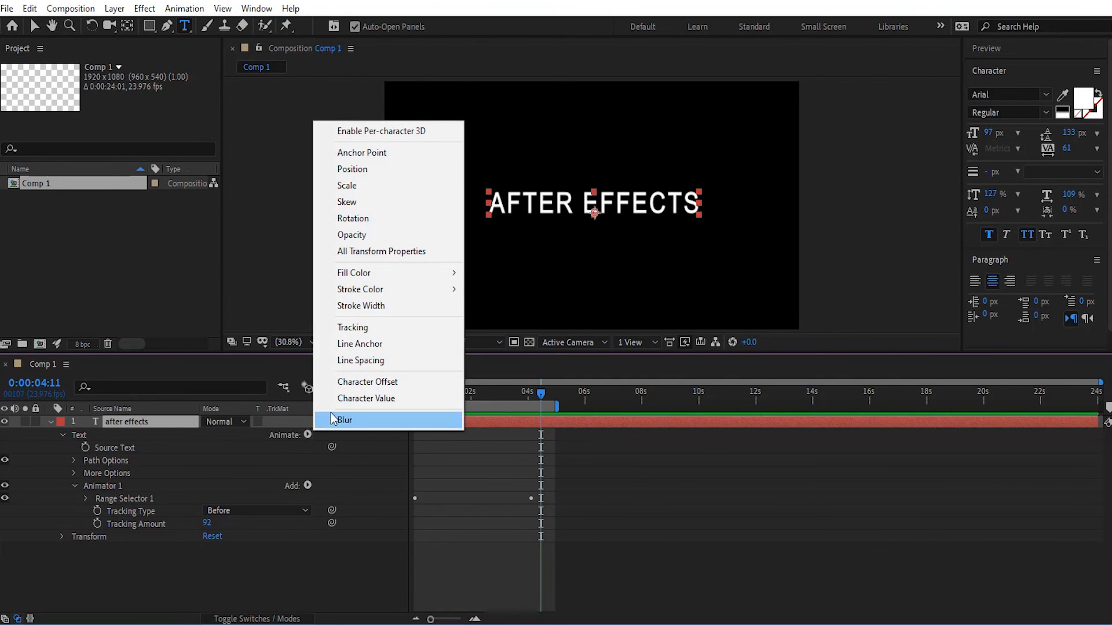
left_click(364, 384)
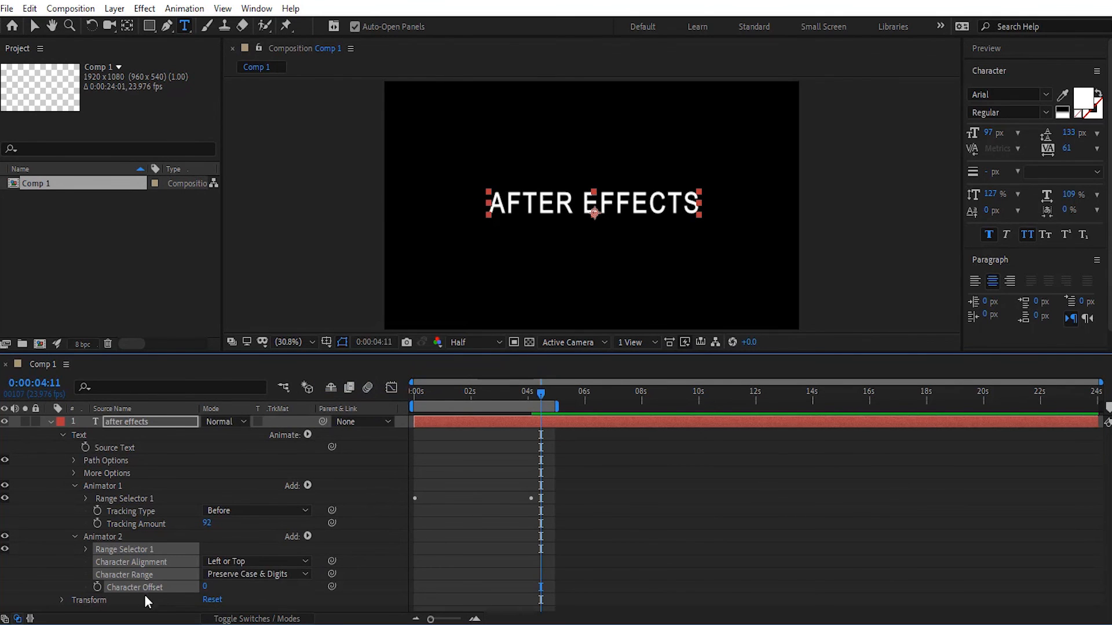
left_click(86, 549)
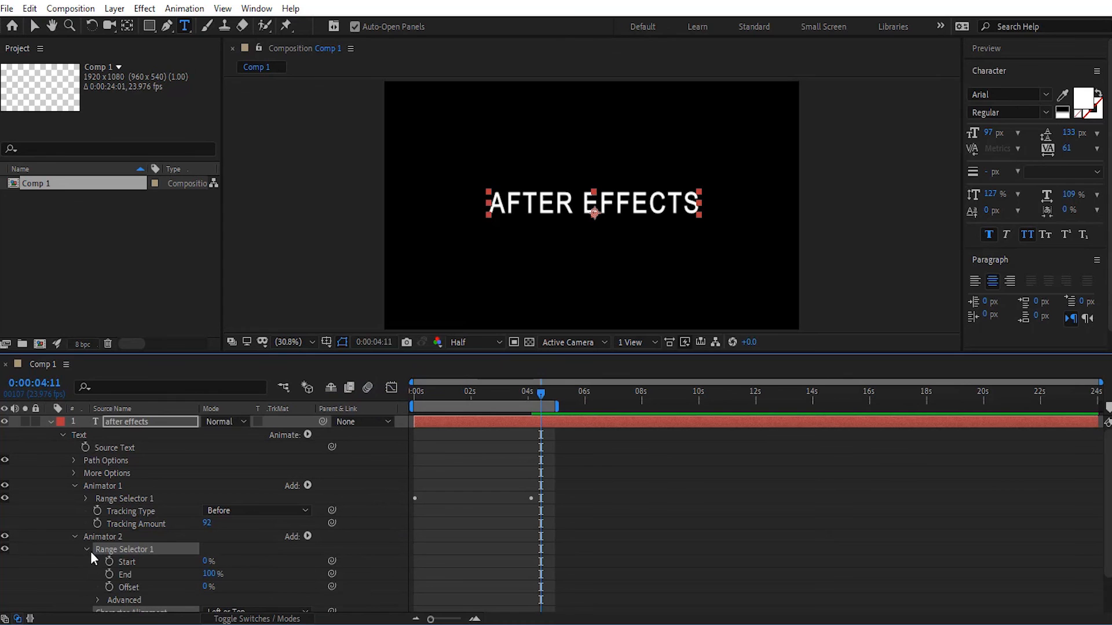
left_click(83, 582)
left_click_drag(531, 396, 443, 413)
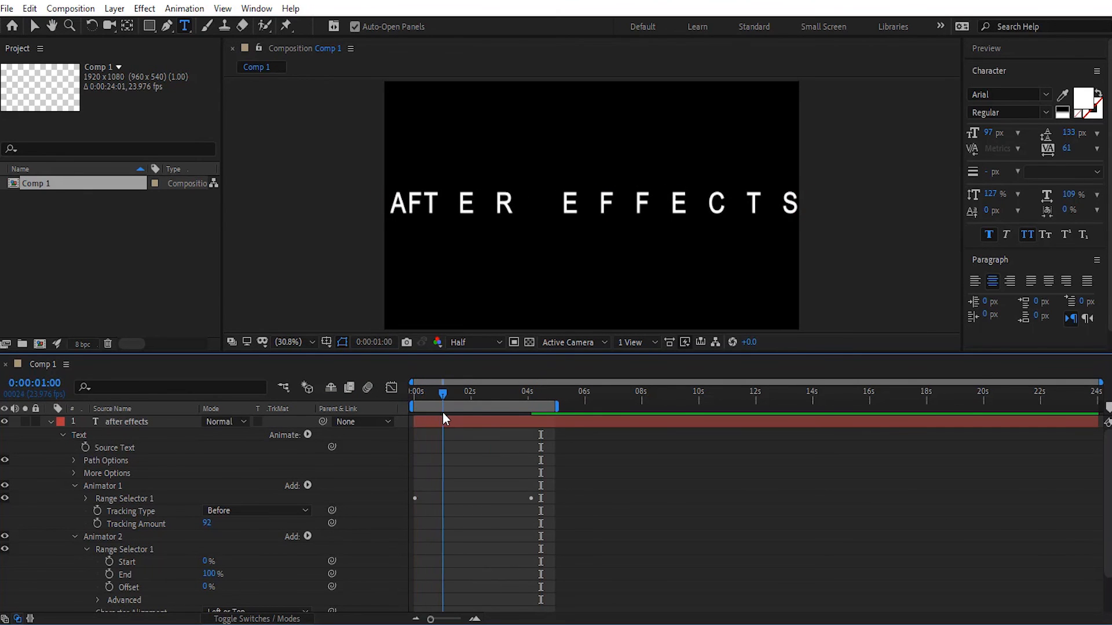
Set Animator 2's Character Offset to 16 and add a 0% Start keyframe to its range selector at 0:00:00:19.
scroll(290, 491, "down", 2)
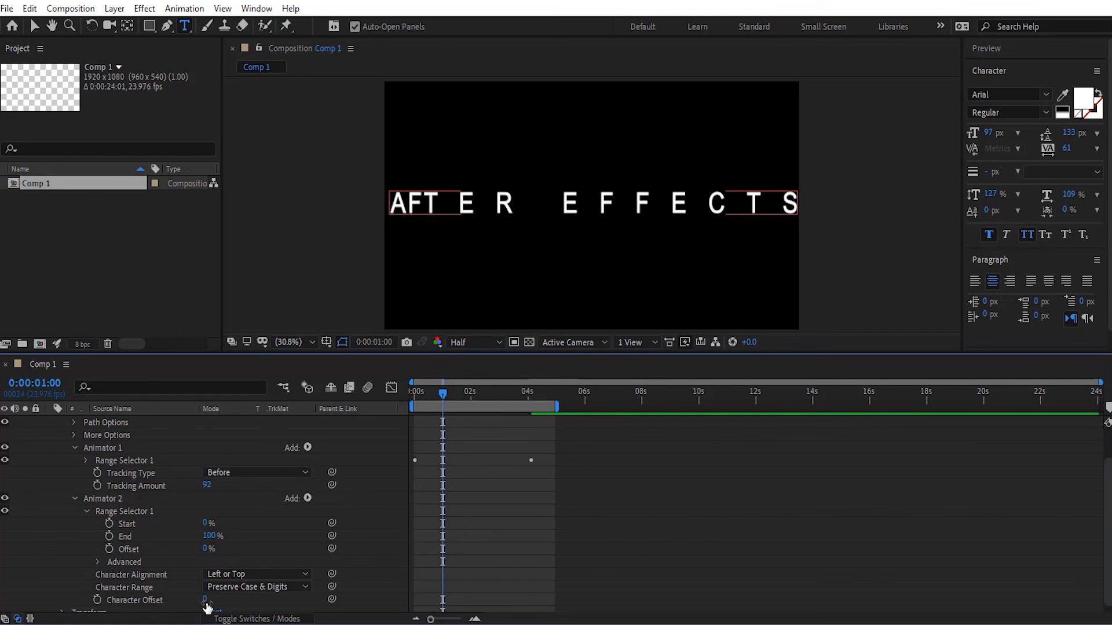
left_click_drag(207, 605, 436, 437)
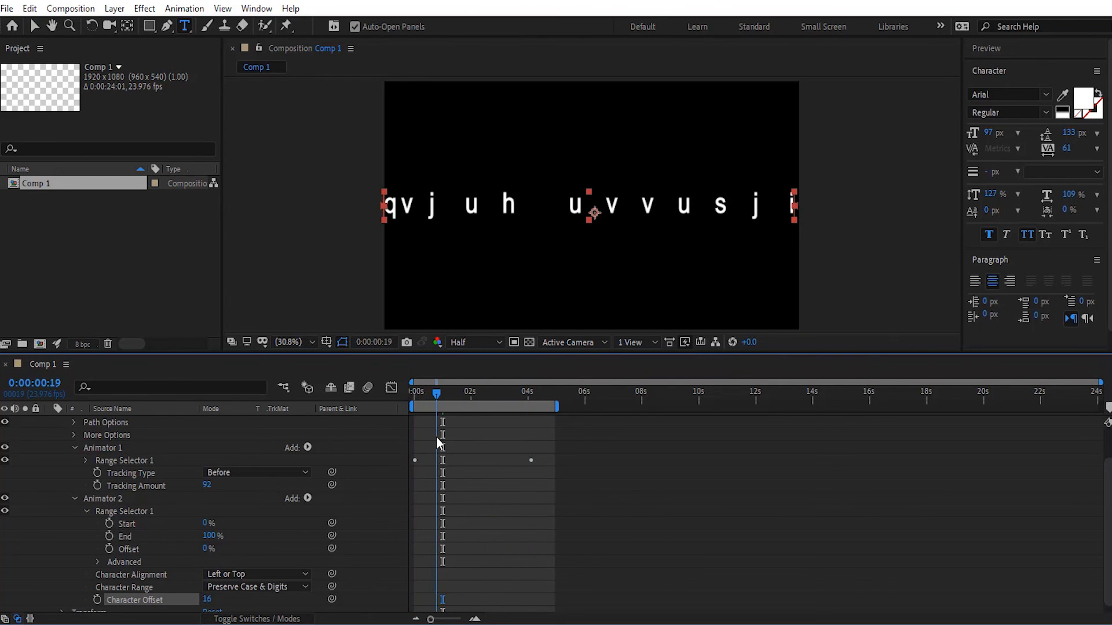
left_click(110, 524)
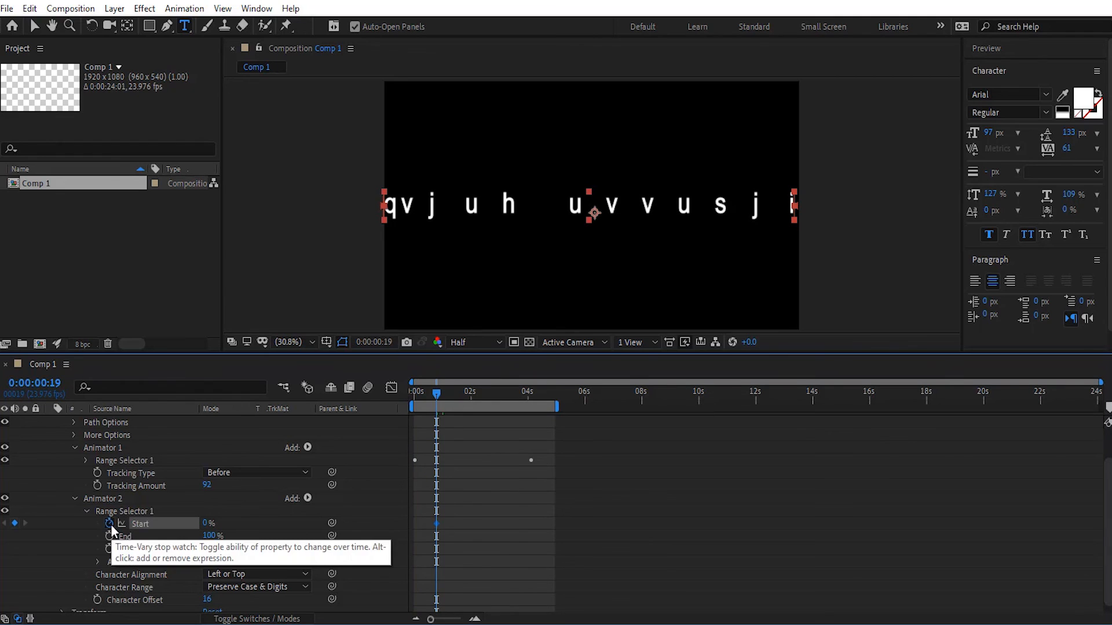
Add a 100% Start keyframe to Animator 2's range selector at 0:00:03:16 and preview the animation.
left_click_drag(437, 404, 519, 412)
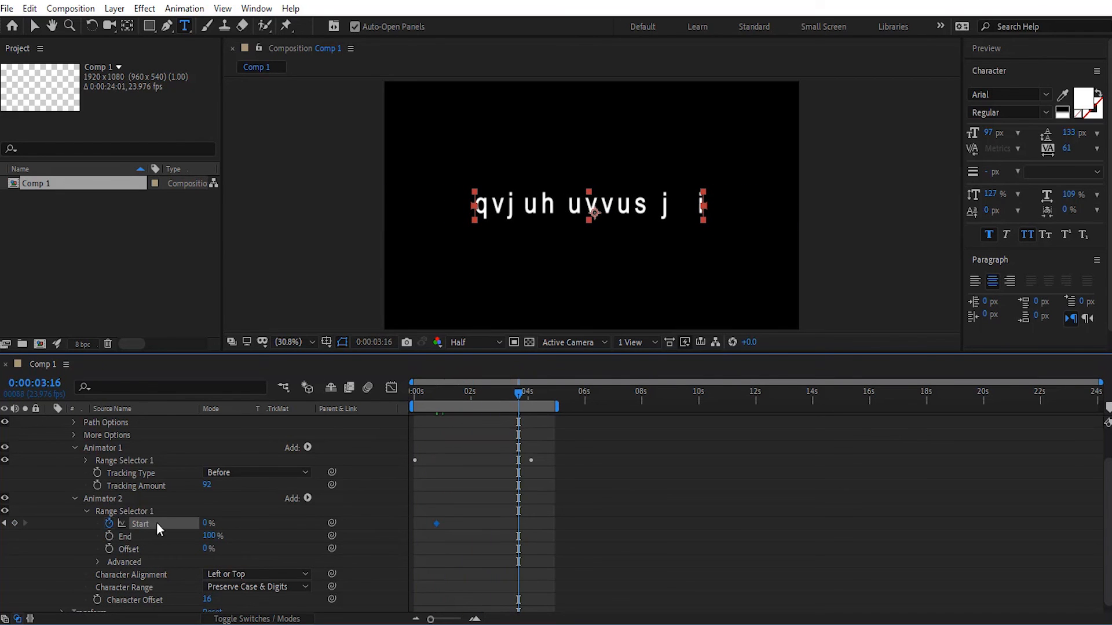
left_click_drag(207, 523, 309, 531)
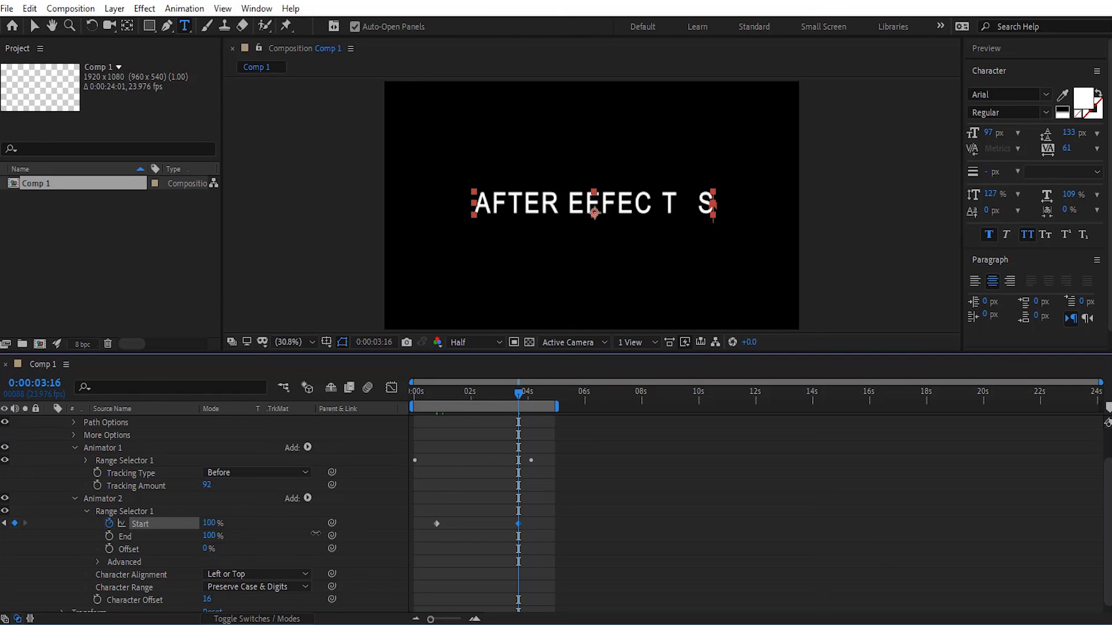
key("space")
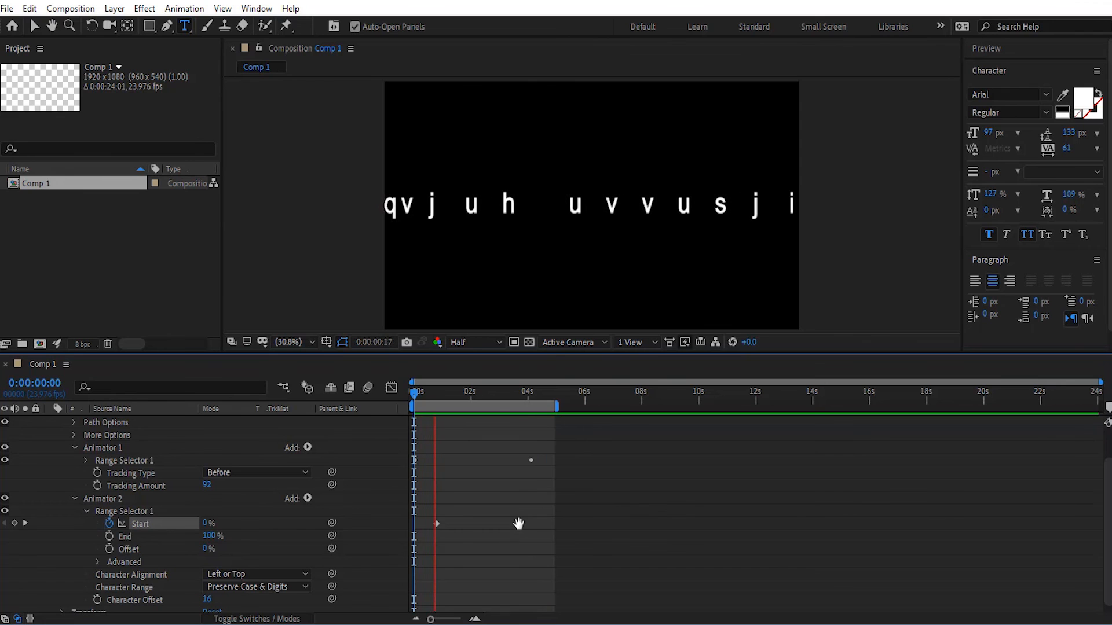
Move Animator 2's Start keyframes to about 1.5 and 2.5 seconds, and preview the animation from time zero.
left_click_drag(513, 526, 486, 531)
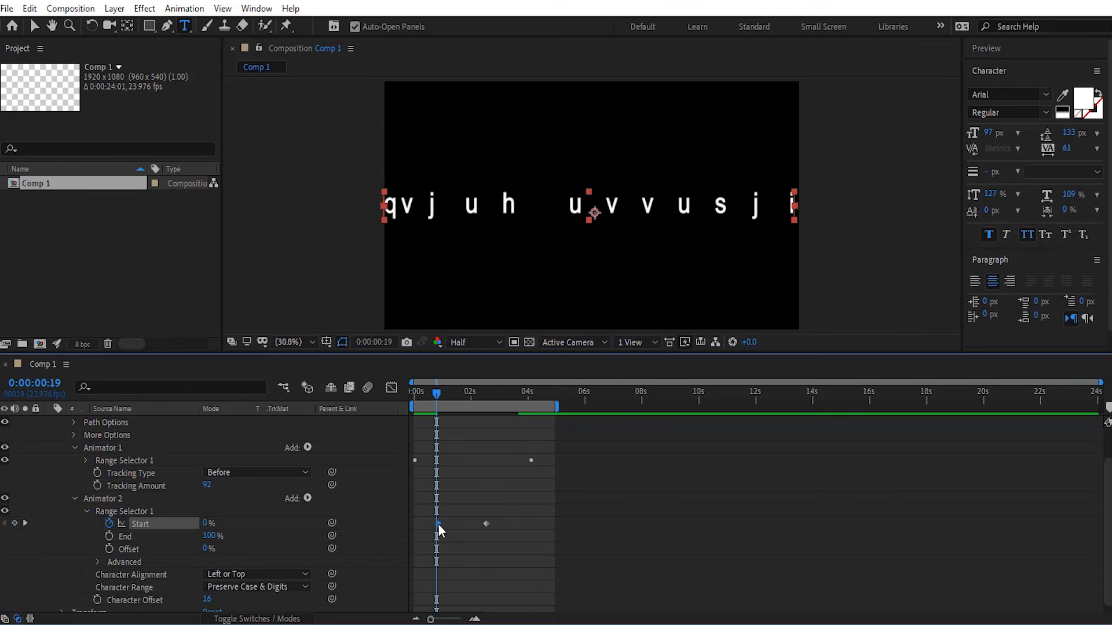
left_click_drag(435, 392, 403, 404)
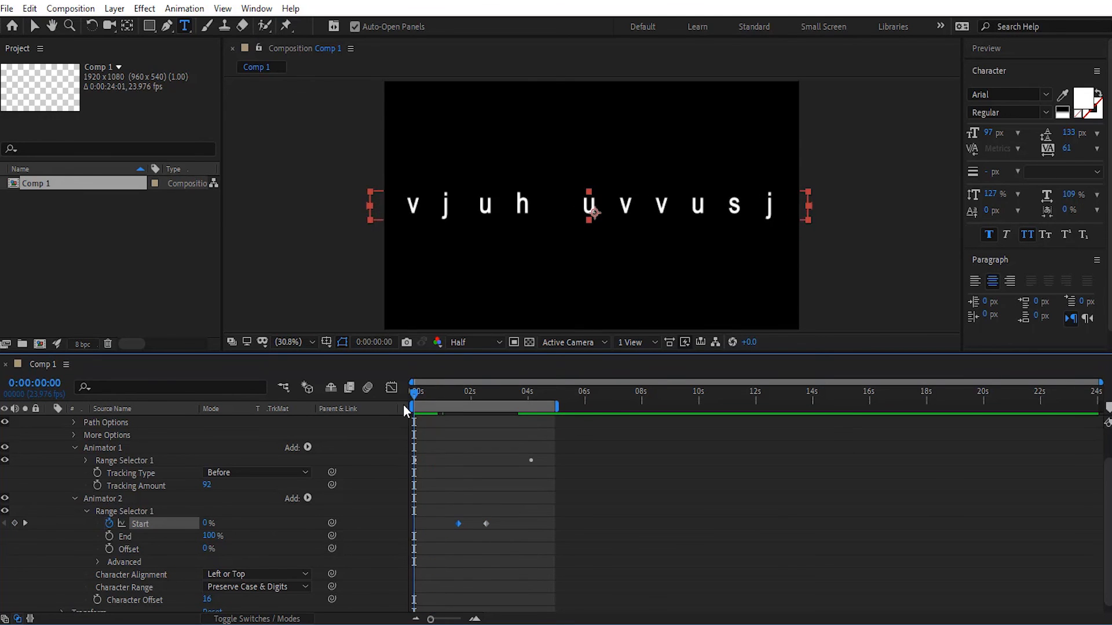
key("space")
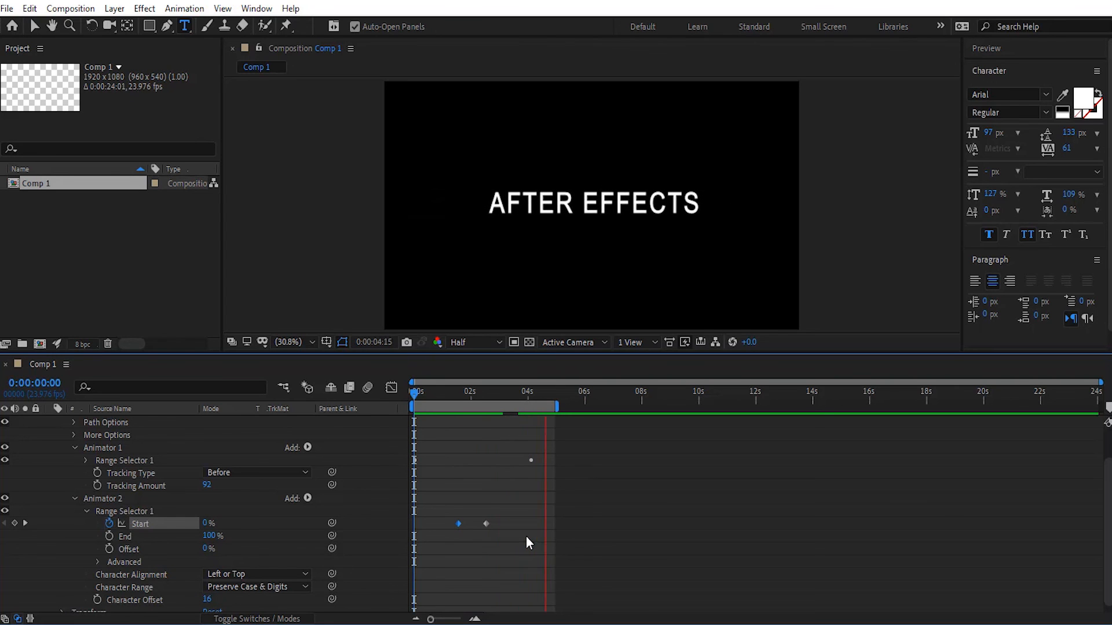
key("space")
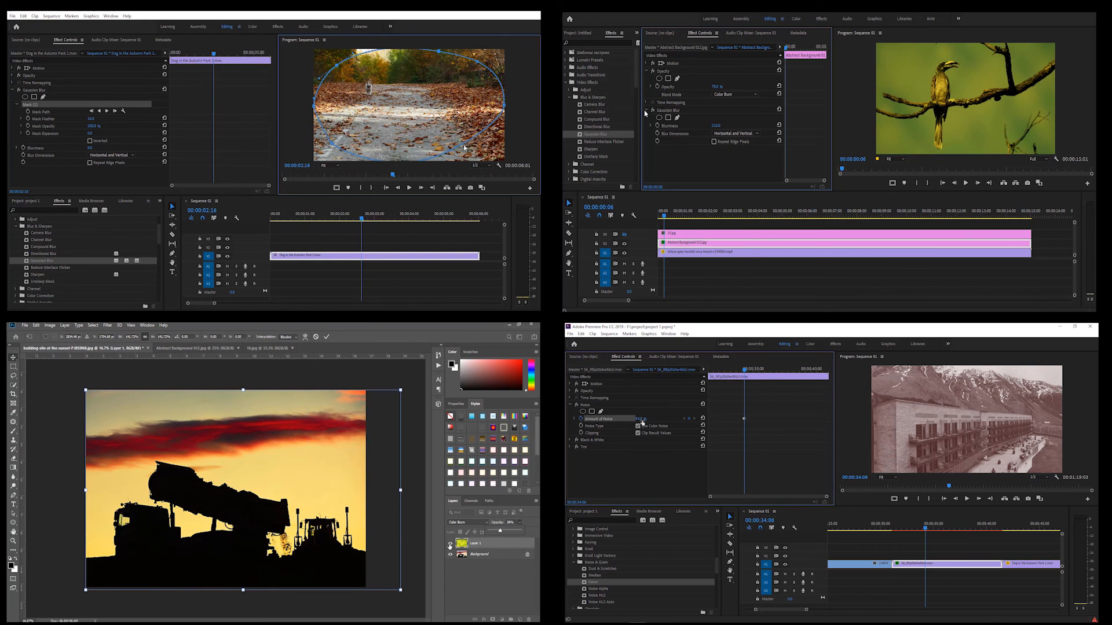